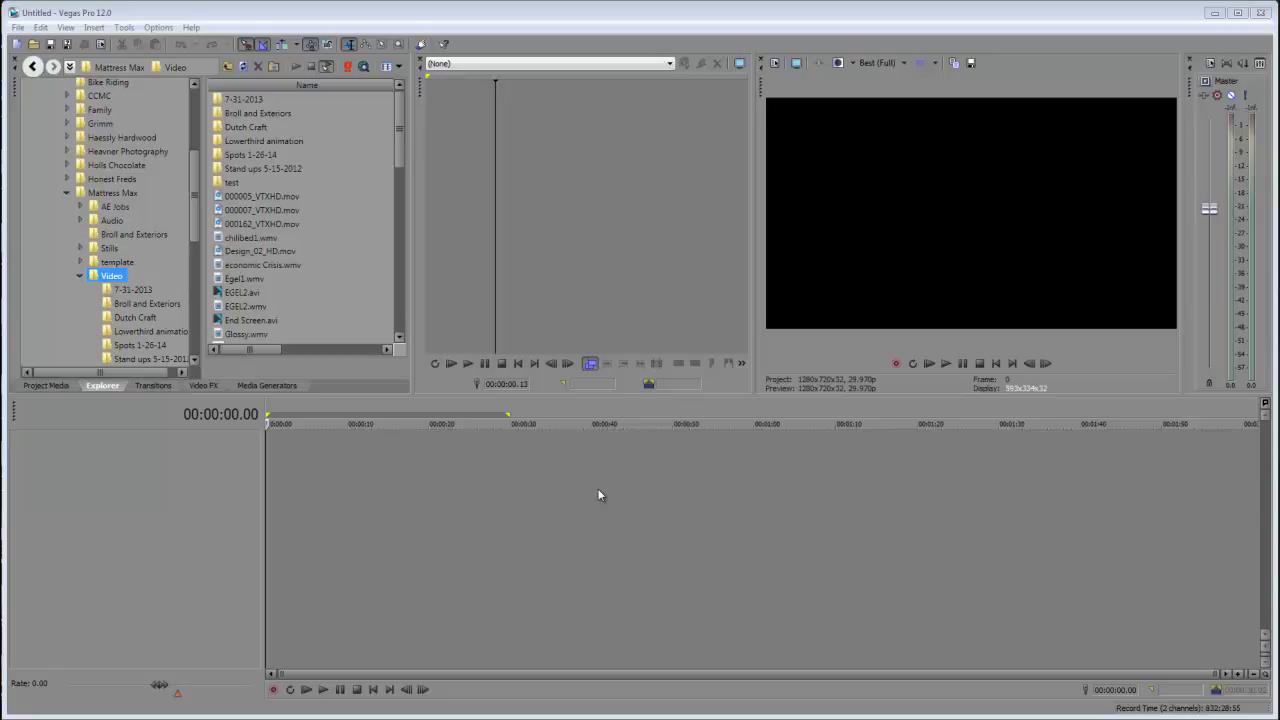
# - Open dutch craft1.veg from the File menu's recent files list
pyautogui.click(17, 27)
pyautogui.click(100, 313)
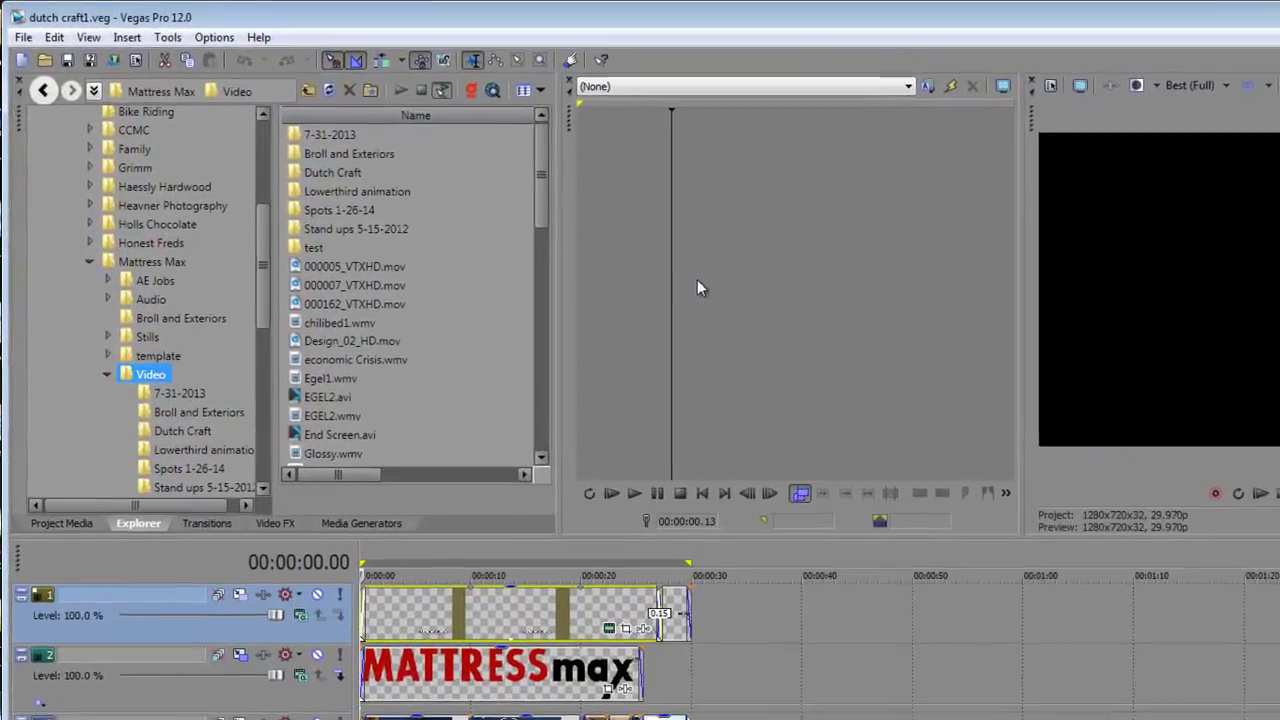
# - Browse the File menu and its Export submenu, closing them without choosing anything
pyautogui.click(24, 38)
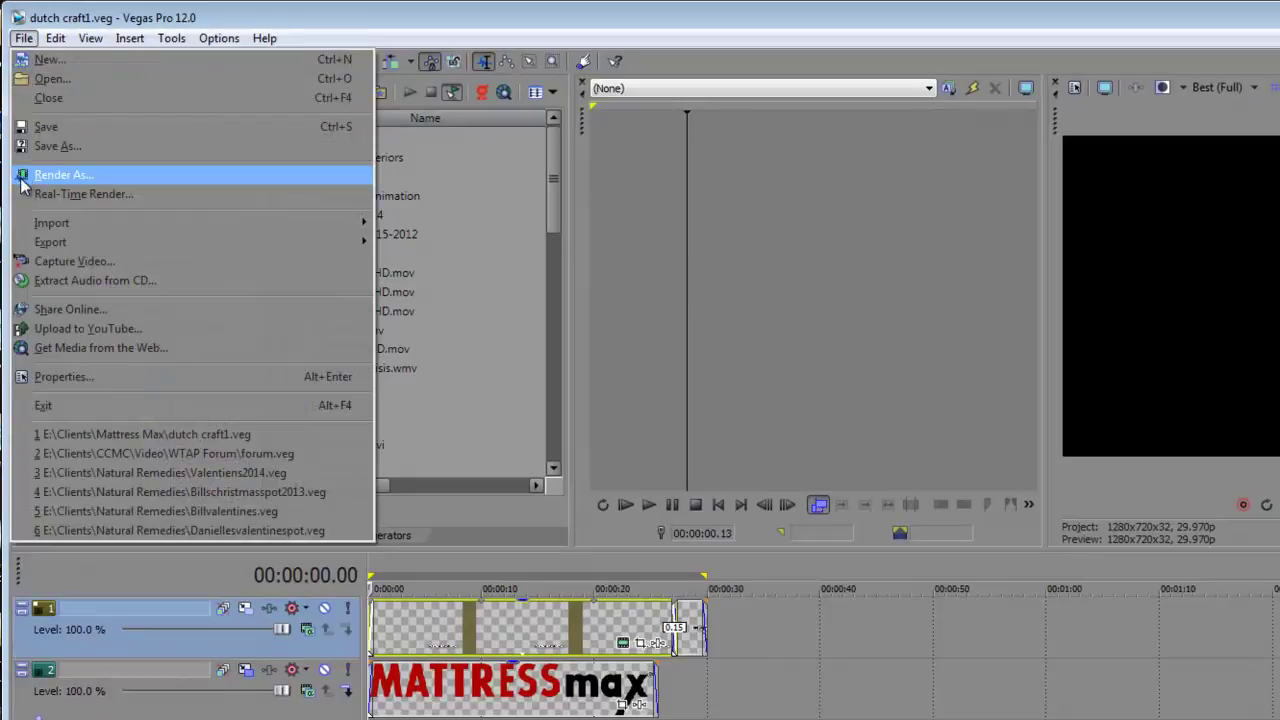
pyautogui.click(438, 27)
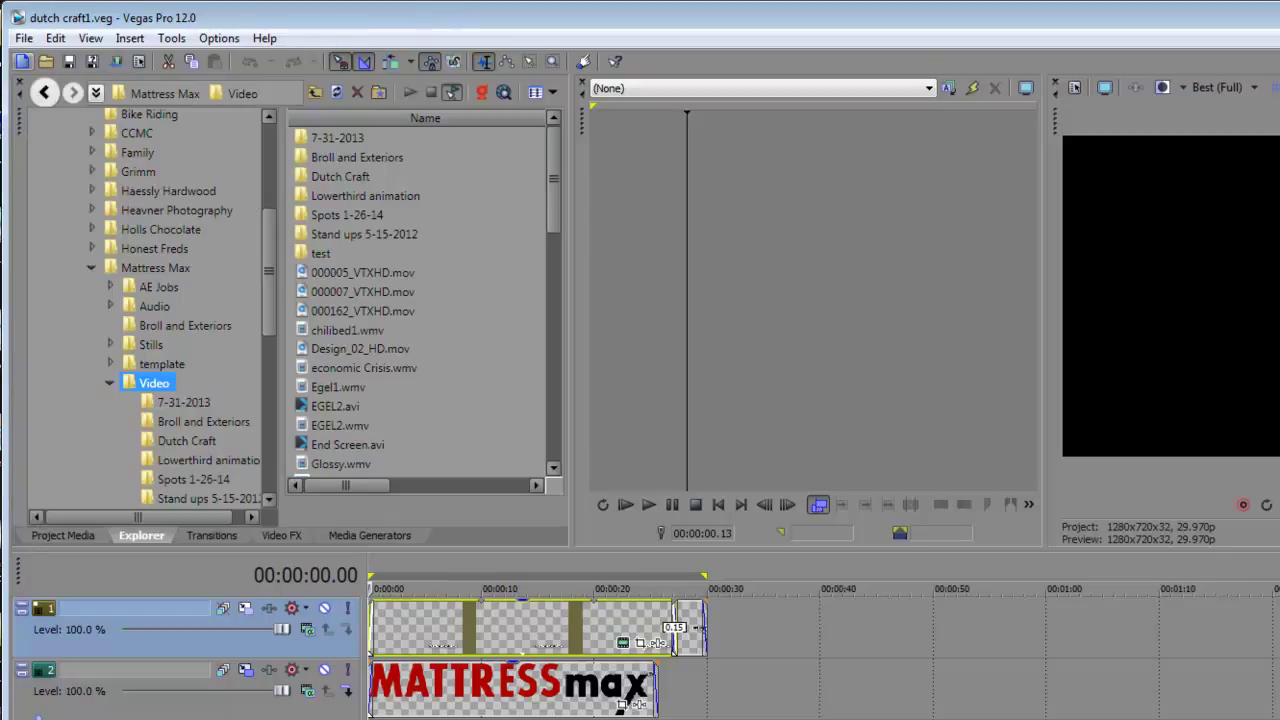
pyautogui.click(22, 40)
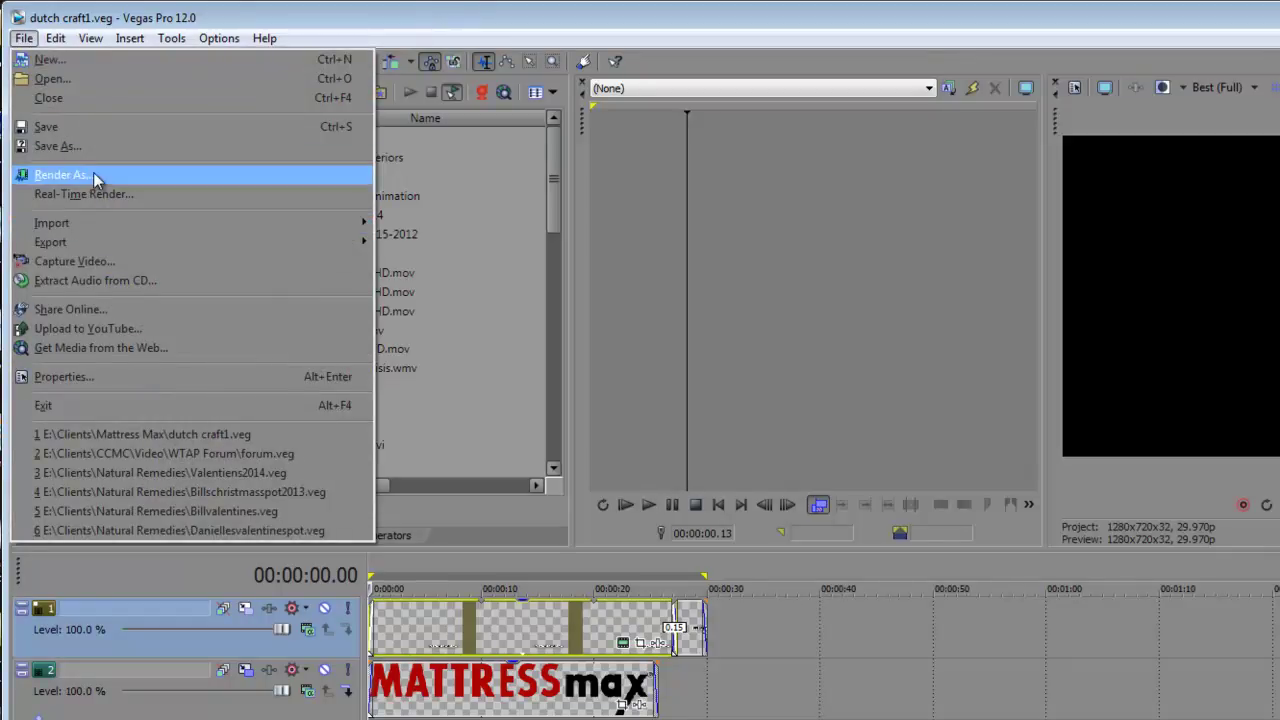
pyautogui.moveTo(107, 242)
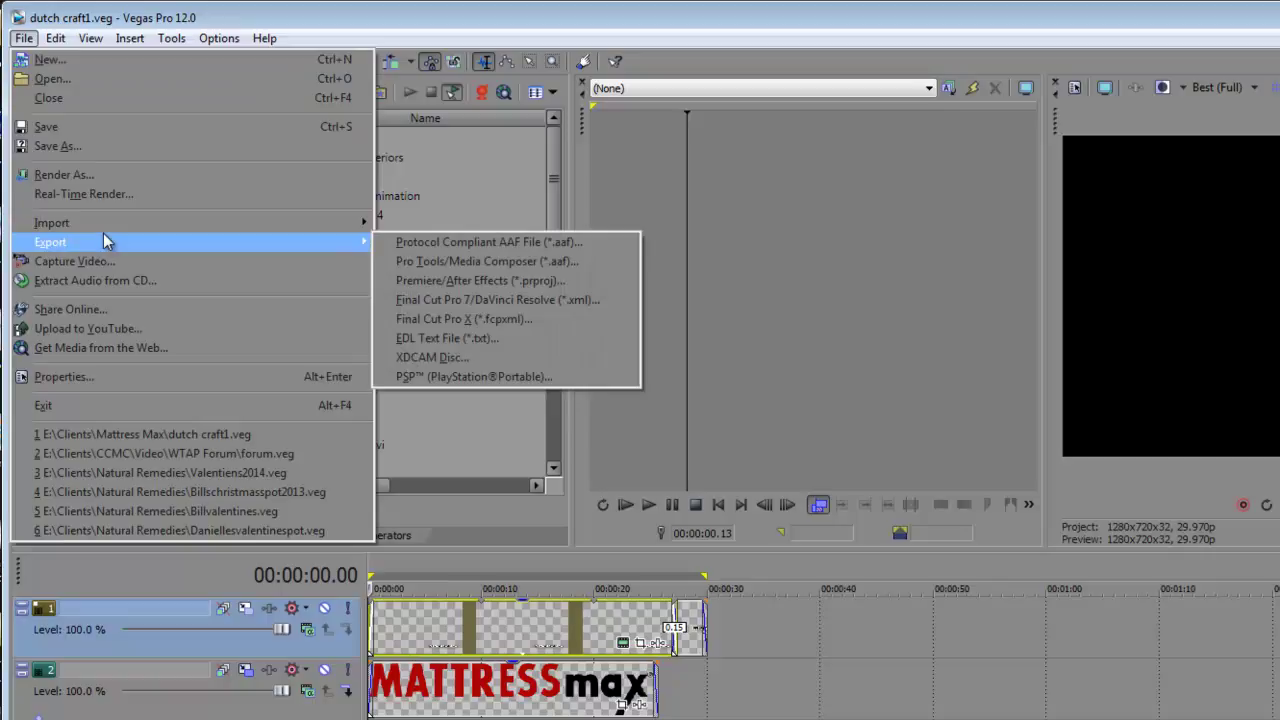
pyautogui.click(628, 8)
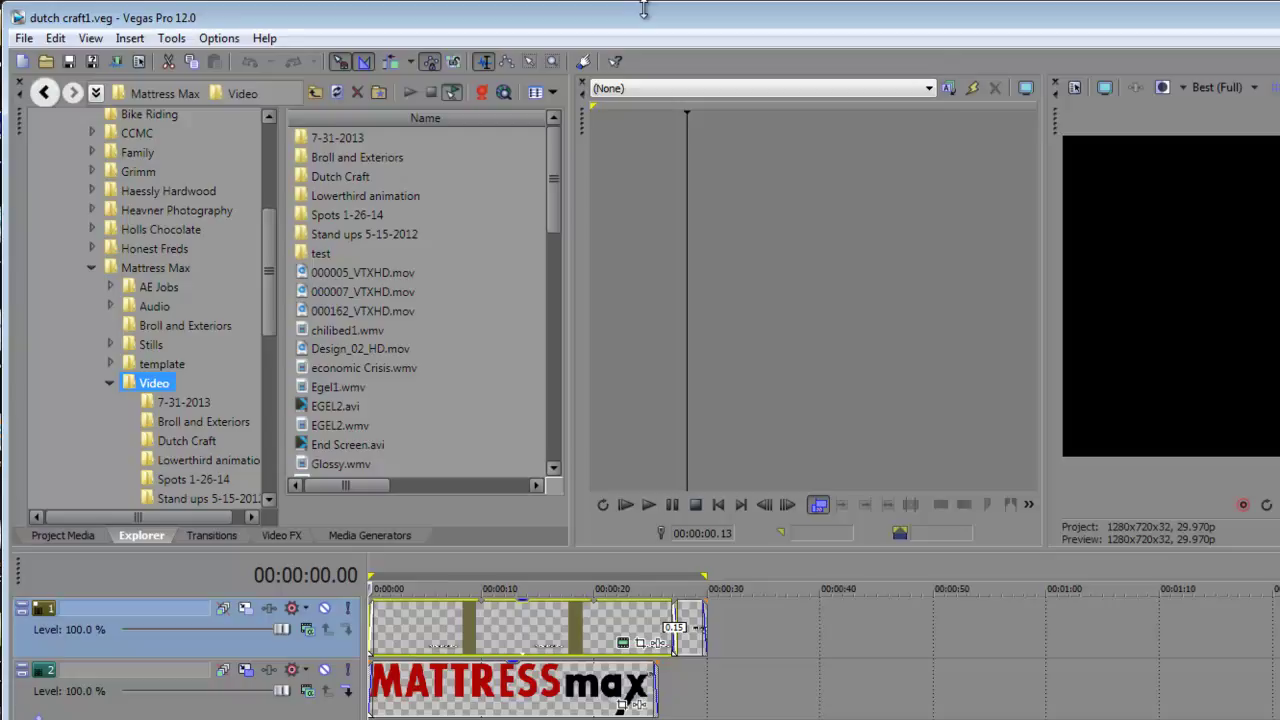
pyautogui.click(24, 38)
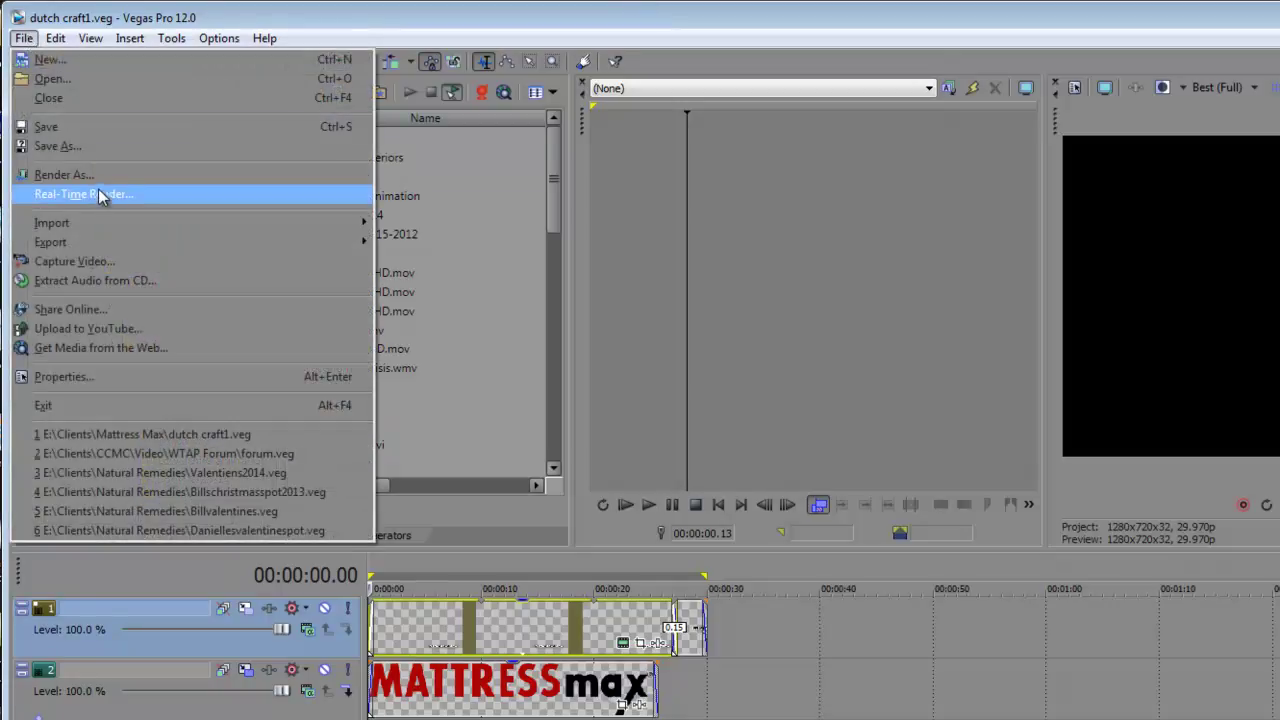
pyautogui.click(672, 34)
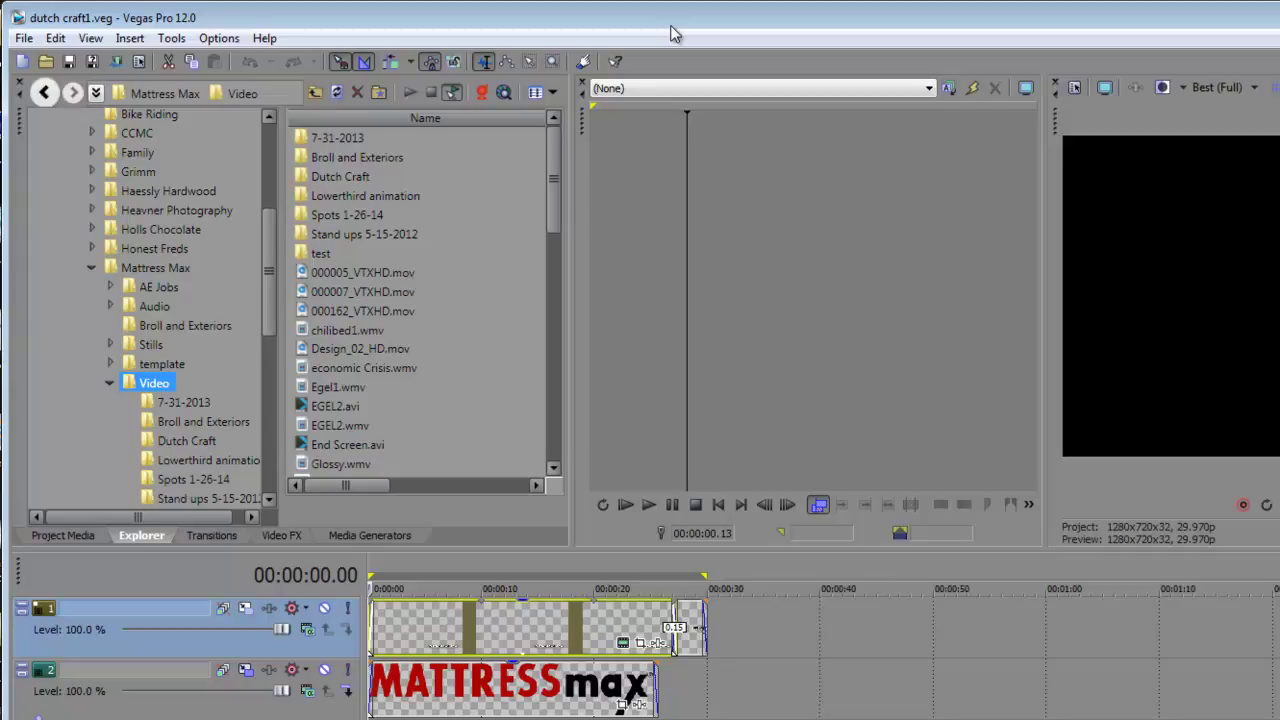
# - Check that Project Properties shows HDV 720-30p at 1280x720 and 29.970 fps, then close it
pyautogui.click(1072, 89)
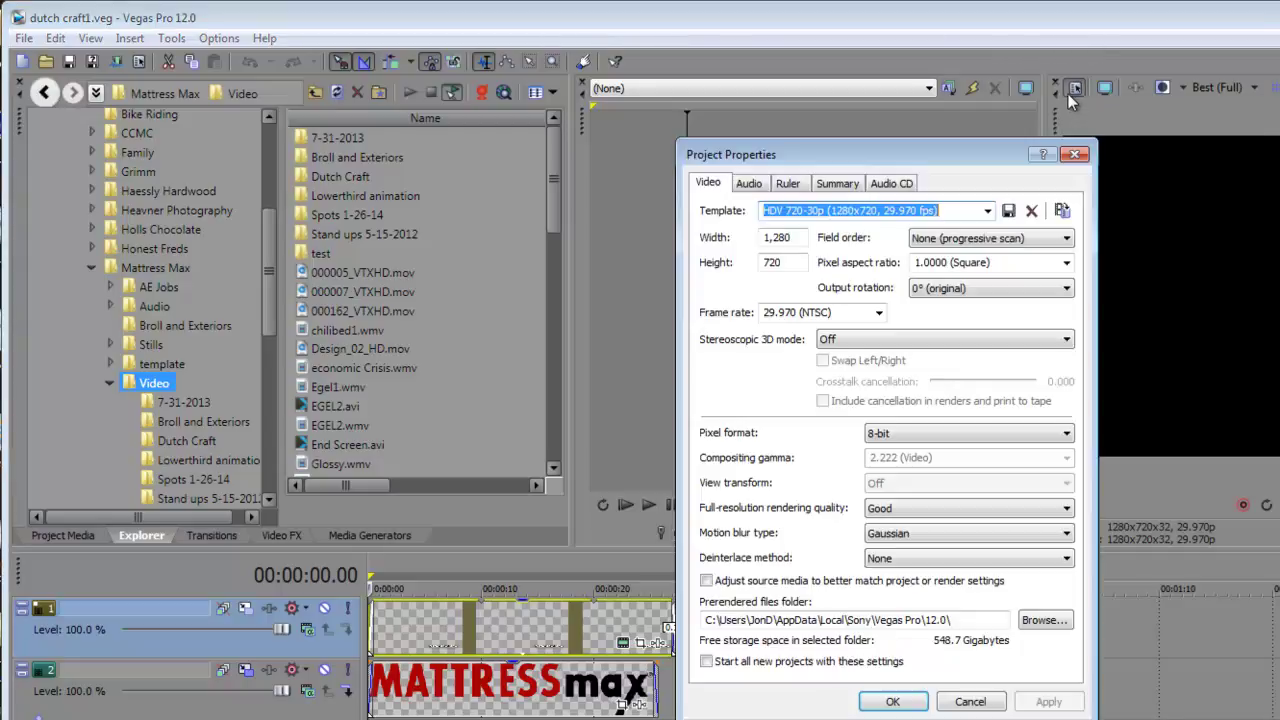
pyautogui.moveTo(925, 162); pyautogui.dragTo(868, 155)
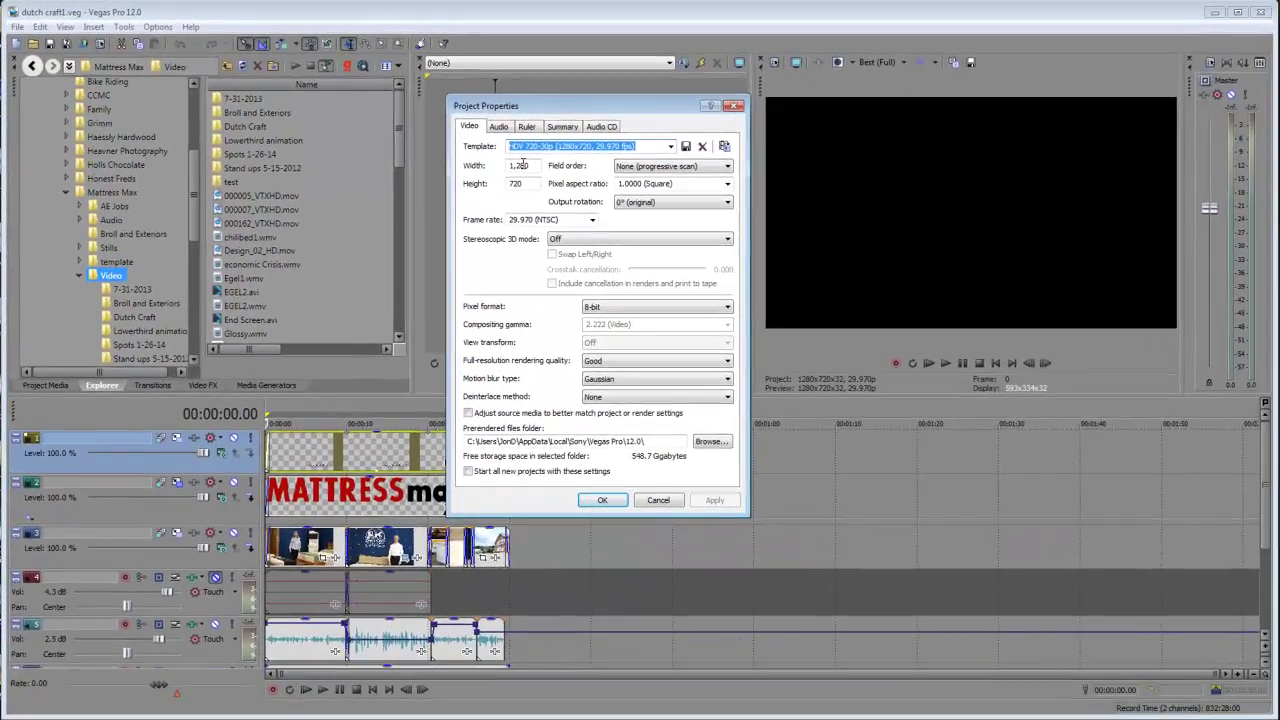
pyautogui.press('Return')
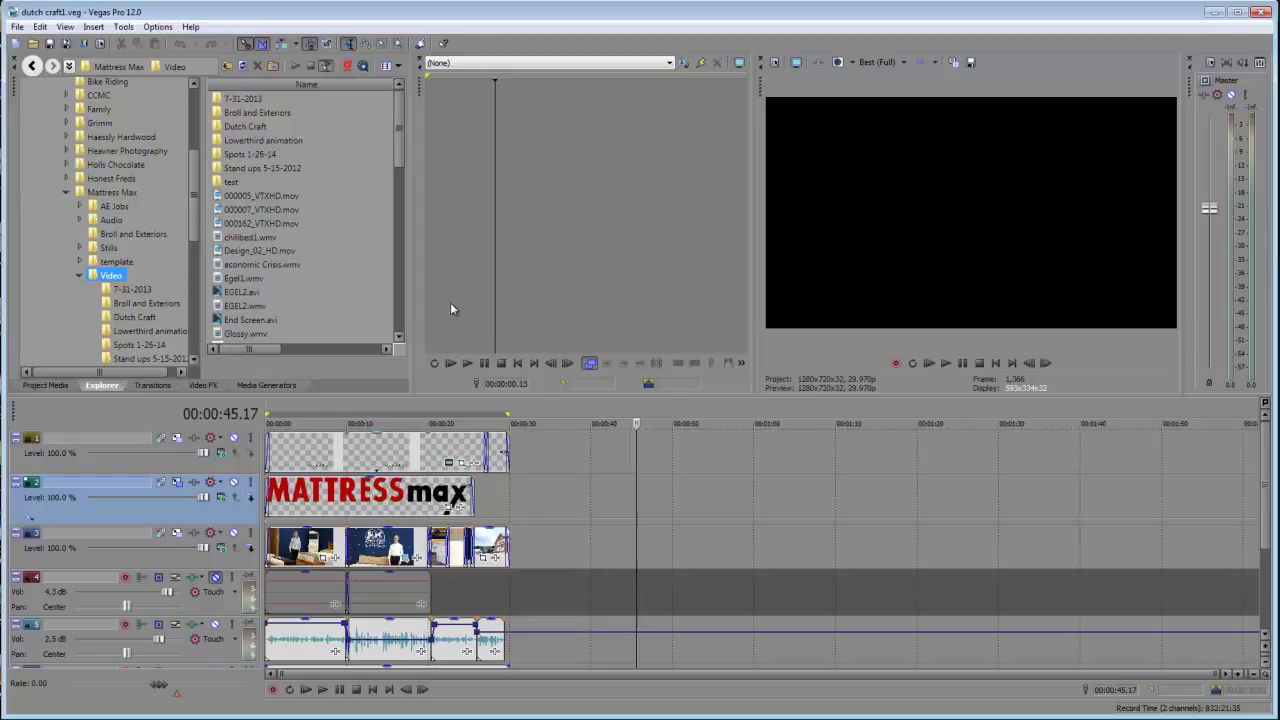
# - Set a 0–30 s loop region and return the stray end-card event to track 1's end
pyautogui.moveTo(499, 447); pyautogui.dragTo(651, 447)
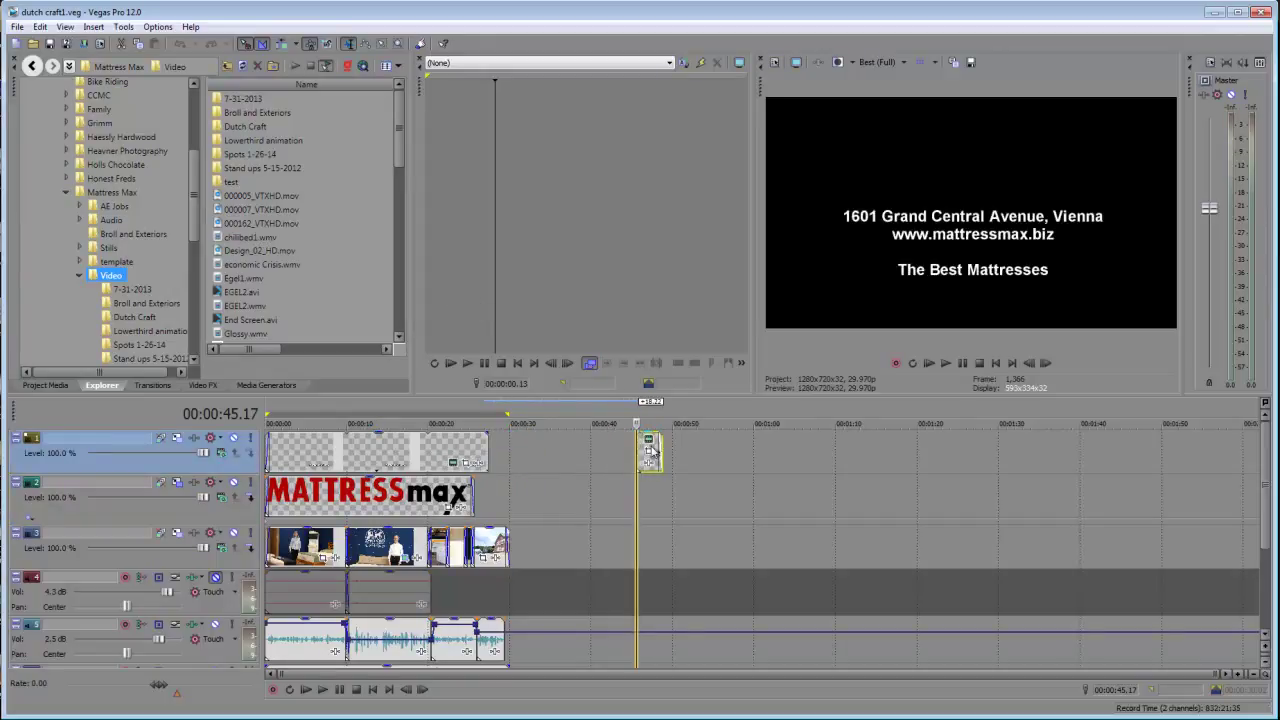
pyautogui.click(519, 463)
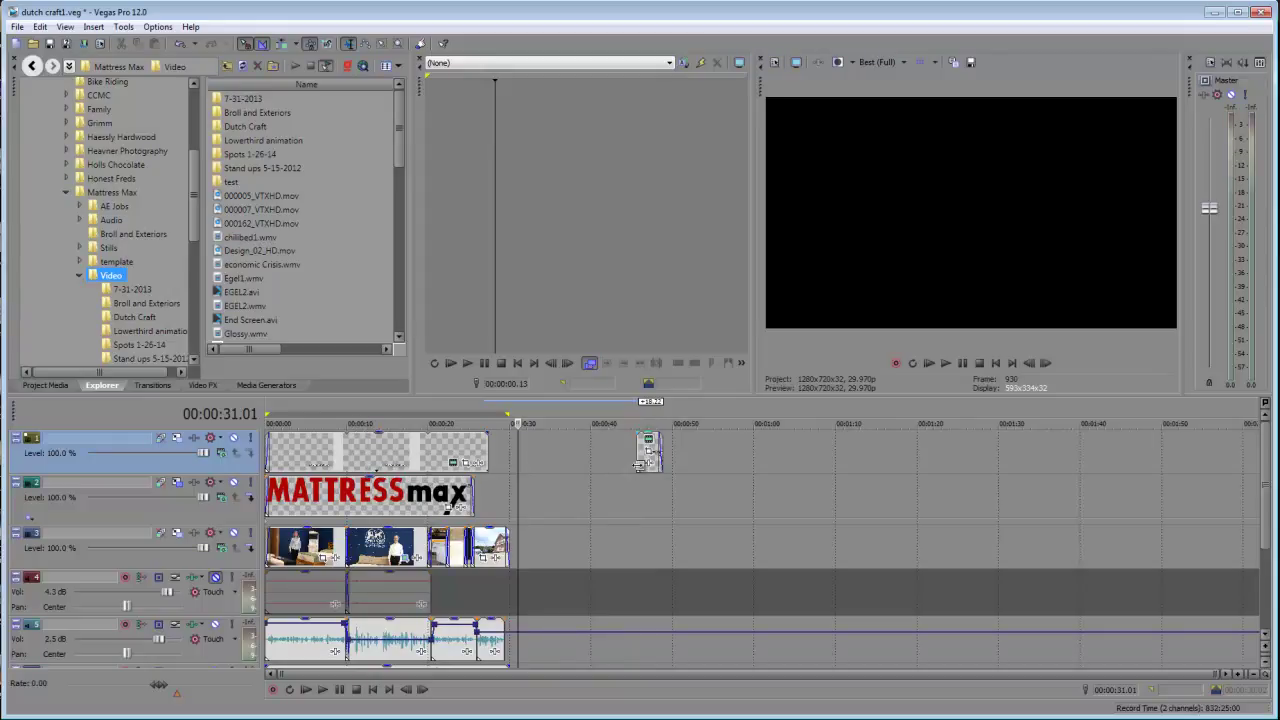
pyautogui.doubleClick(399, 416)
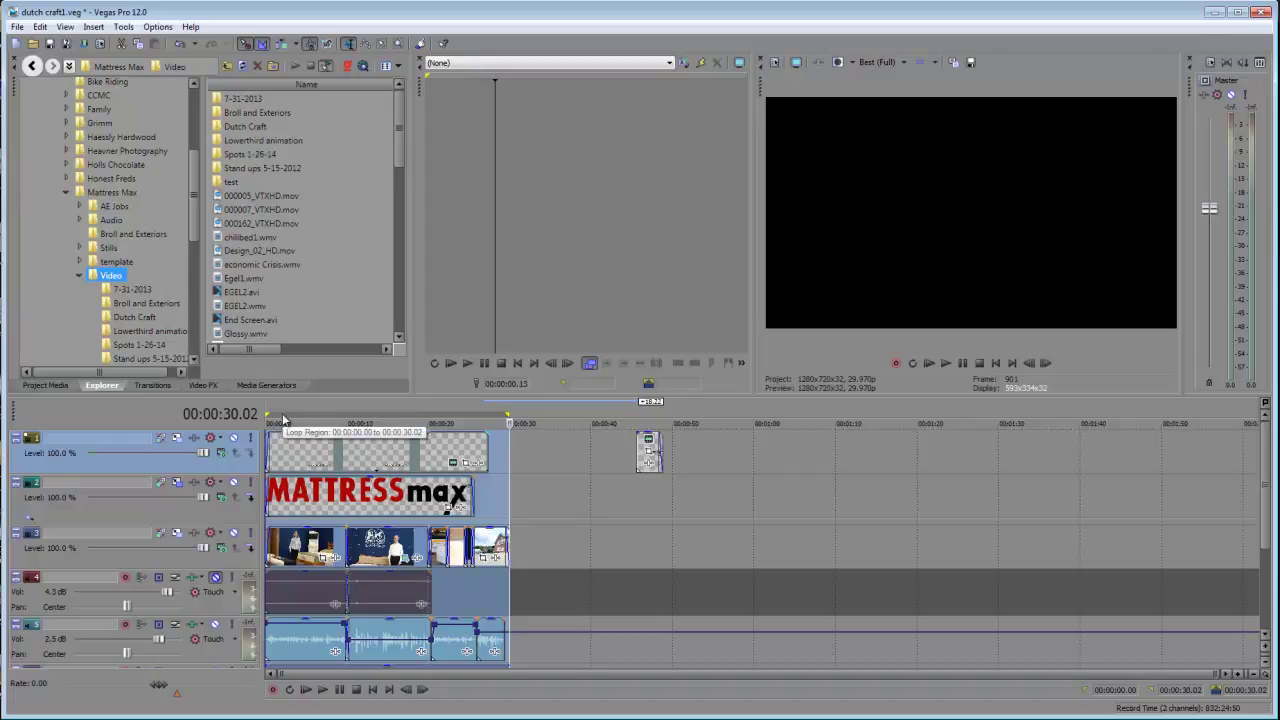
pyautogui.moveTo(270, 422); pyautogui.dragTo(366, 420)
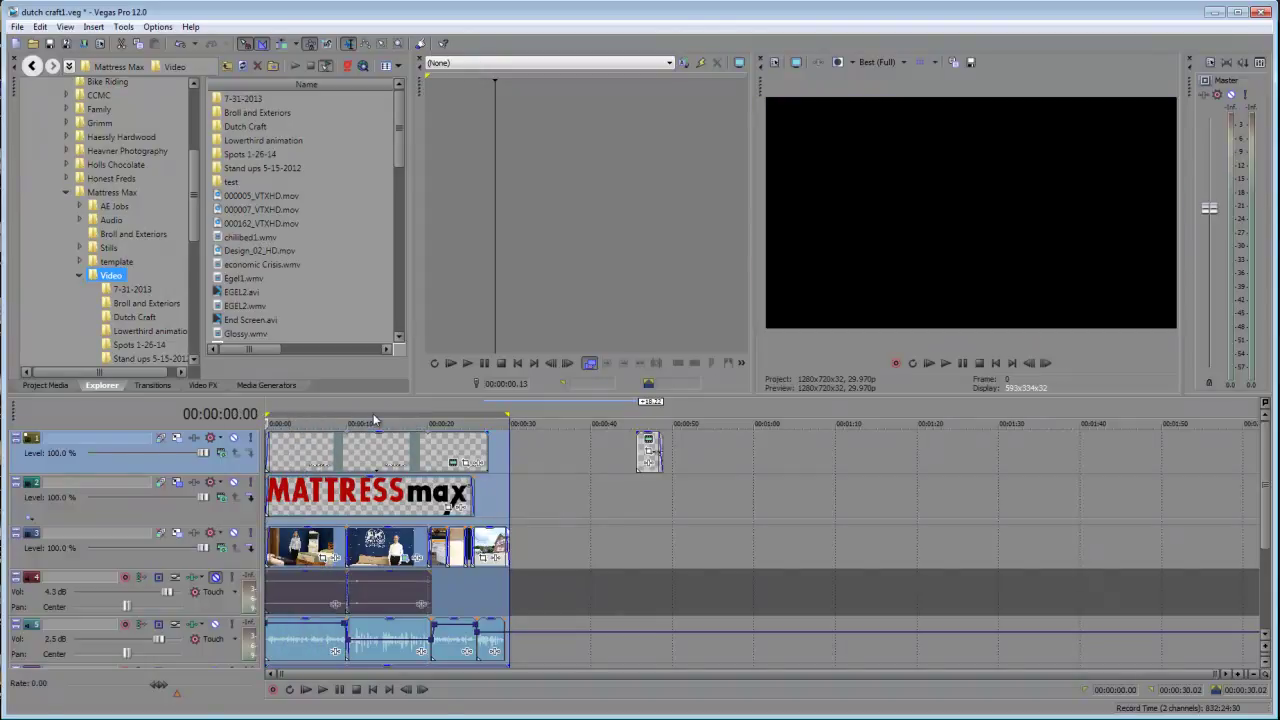
pyautogui.doubleClick(370, 420)
pyautogui.moveTo(648, 421); pyautogui.dragTo(508, 421)
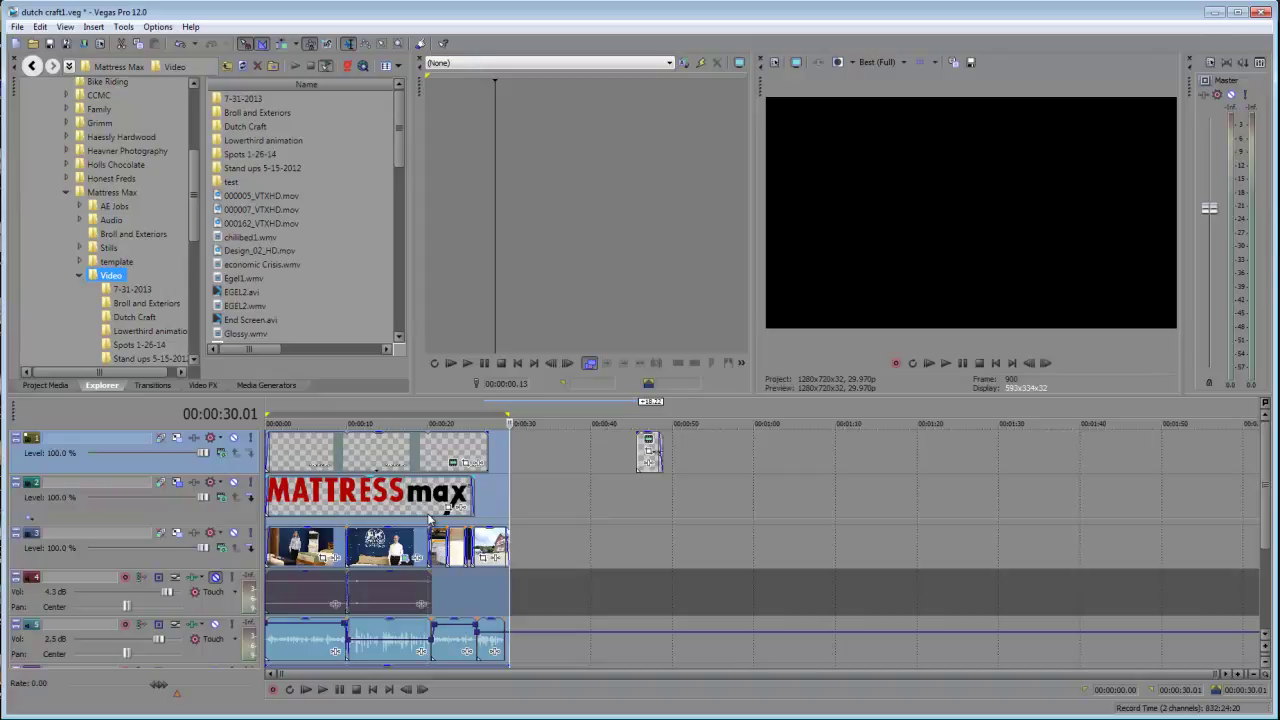
pyautogui.moveTo(648, 452); pyautogui.dragTo(497, 452)
pyautogui.click(551, 482)
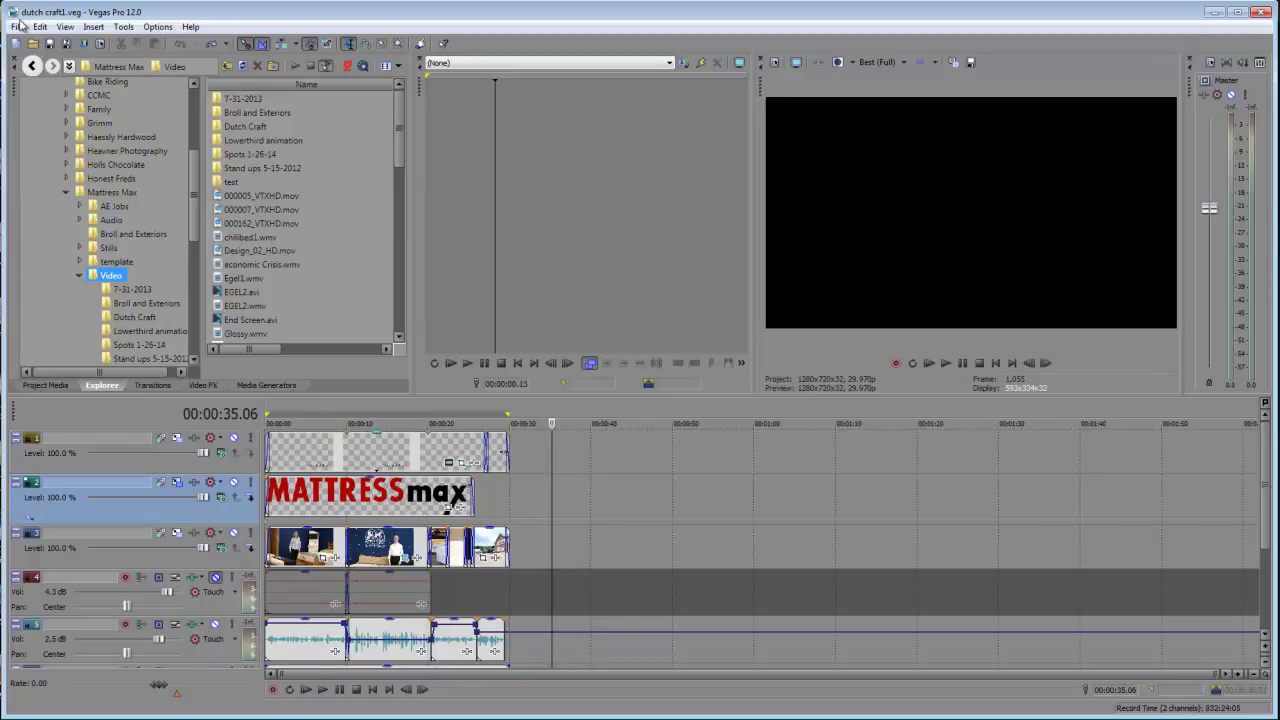
# - Open the Render As dialog and browse the list of output formats
pyautogui.click(18, 27)
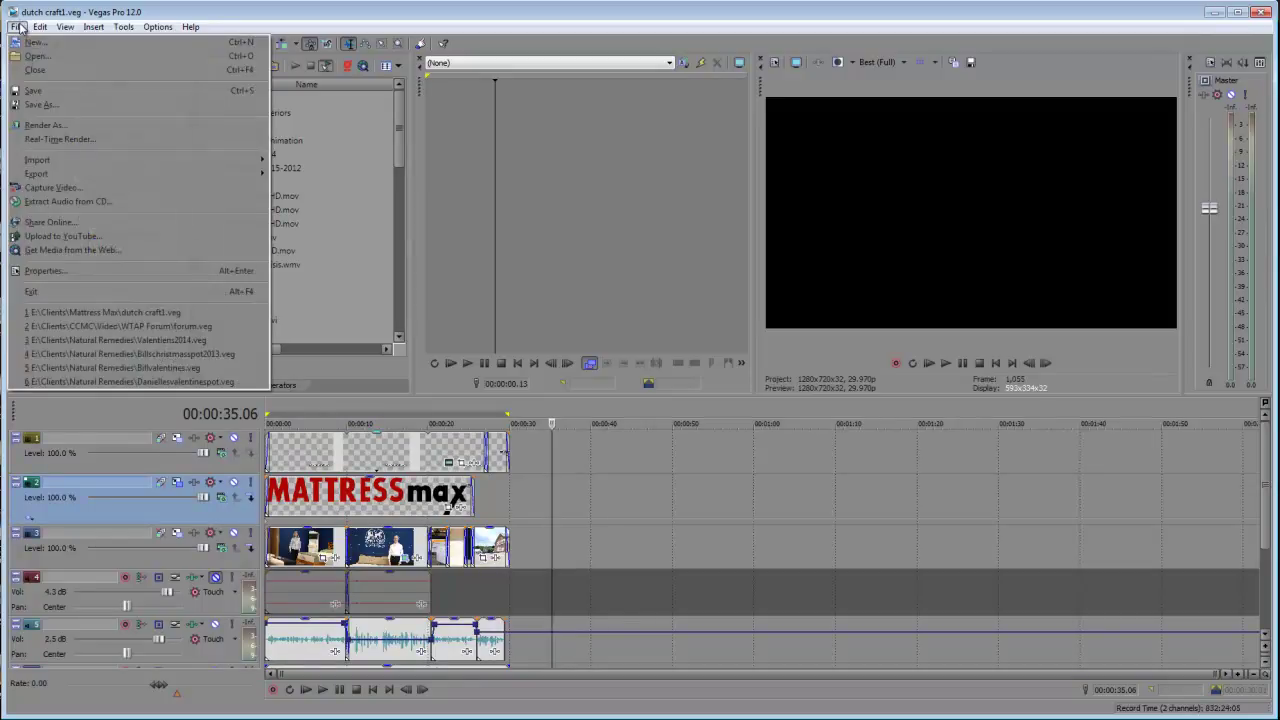
pyautogui.click(50, 124)
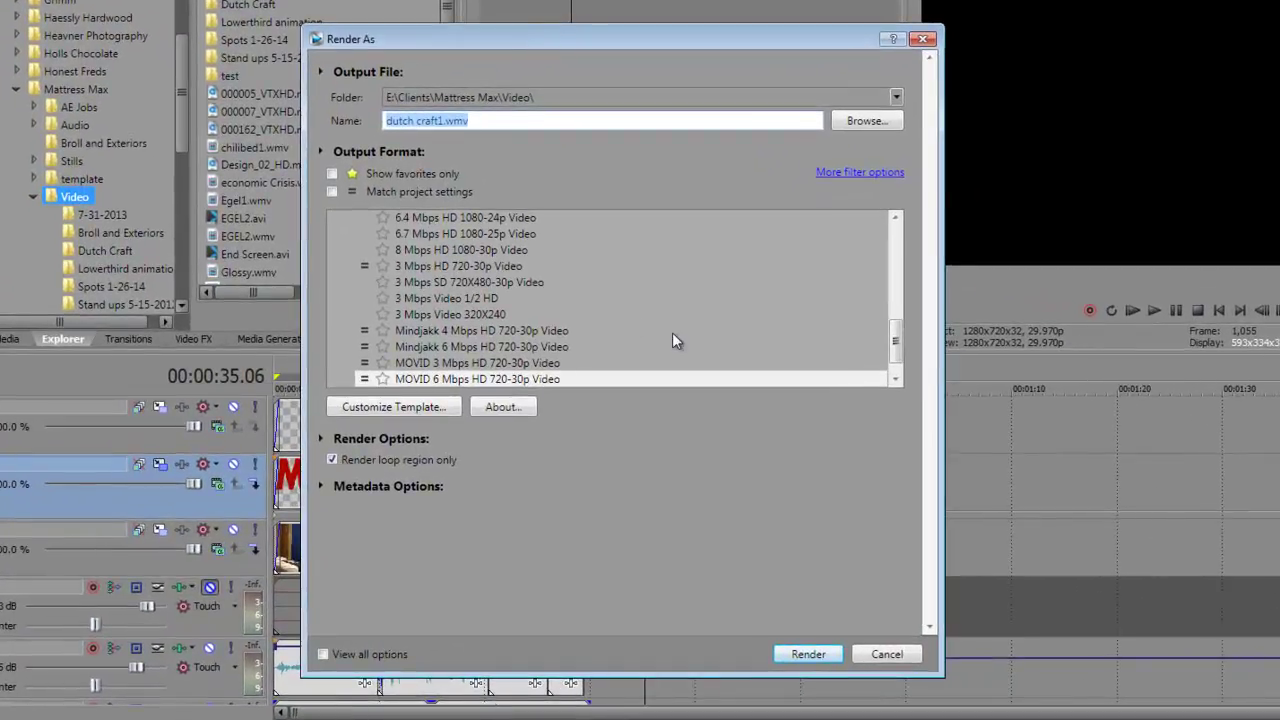
pyautogui.click(621, 298)
pyautogui.scroll(10, 621, 300)
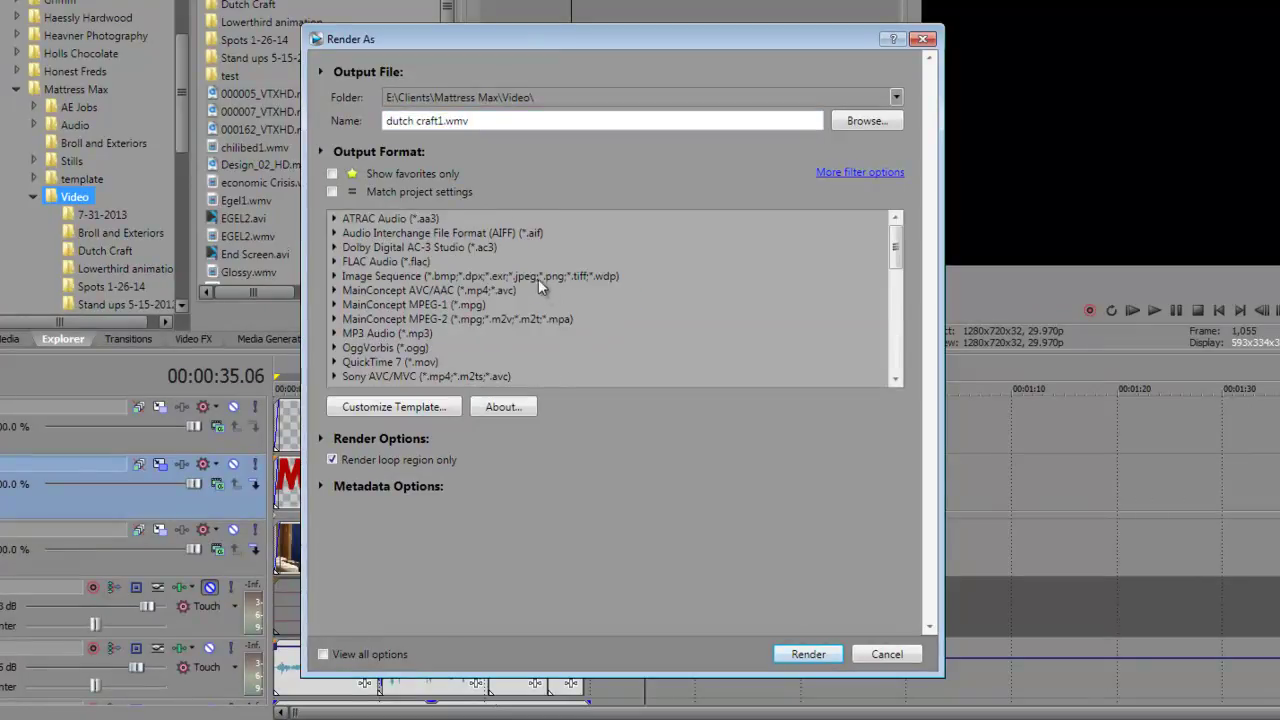
pyautogui.scroll(-5, 436, 230)
pyautogui.scroll(3, 434, 224)
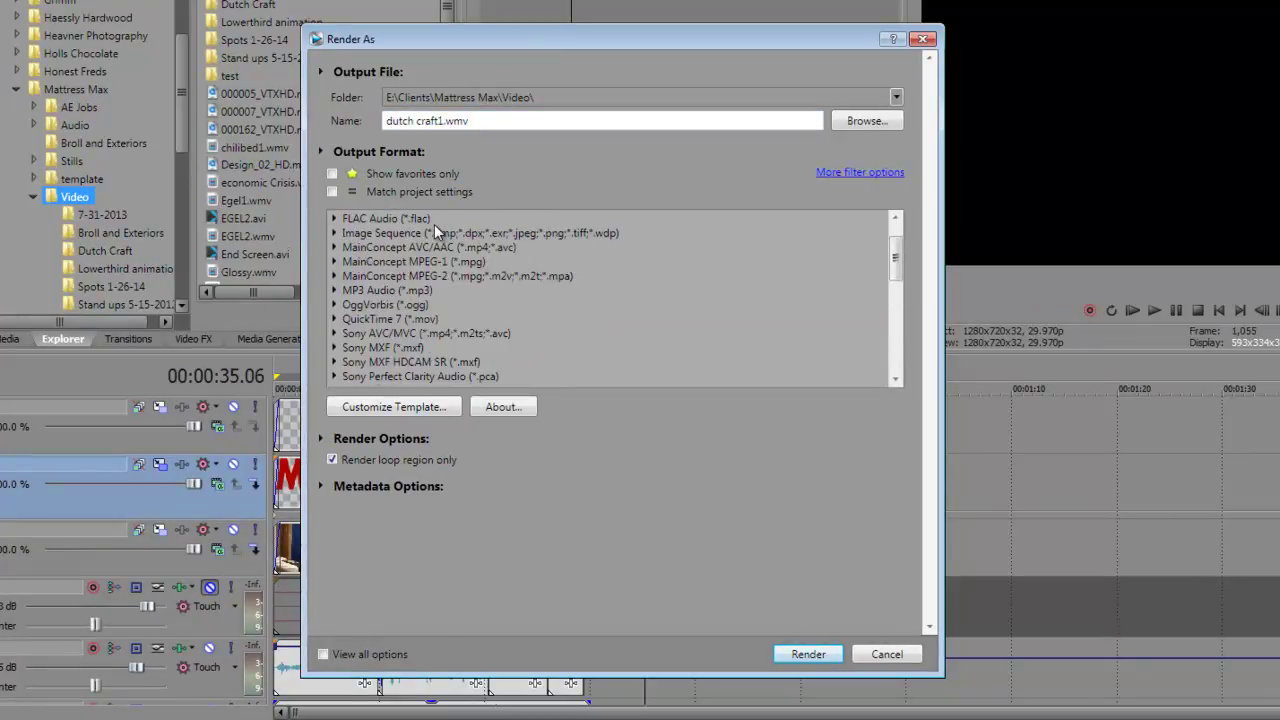
pyautogui.scroll(-8, 436, 232)
pyautogui.scroll(4, 437, 247)
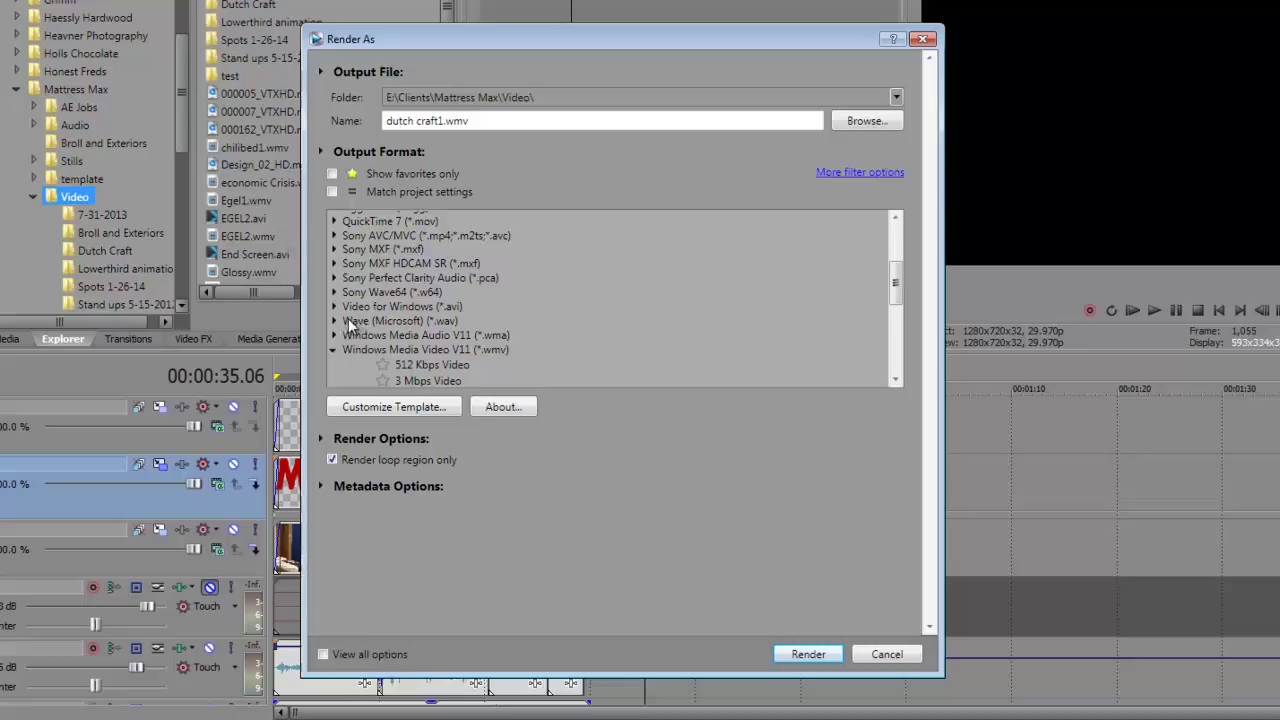
pyautogui.scroll(3, 405, 254)
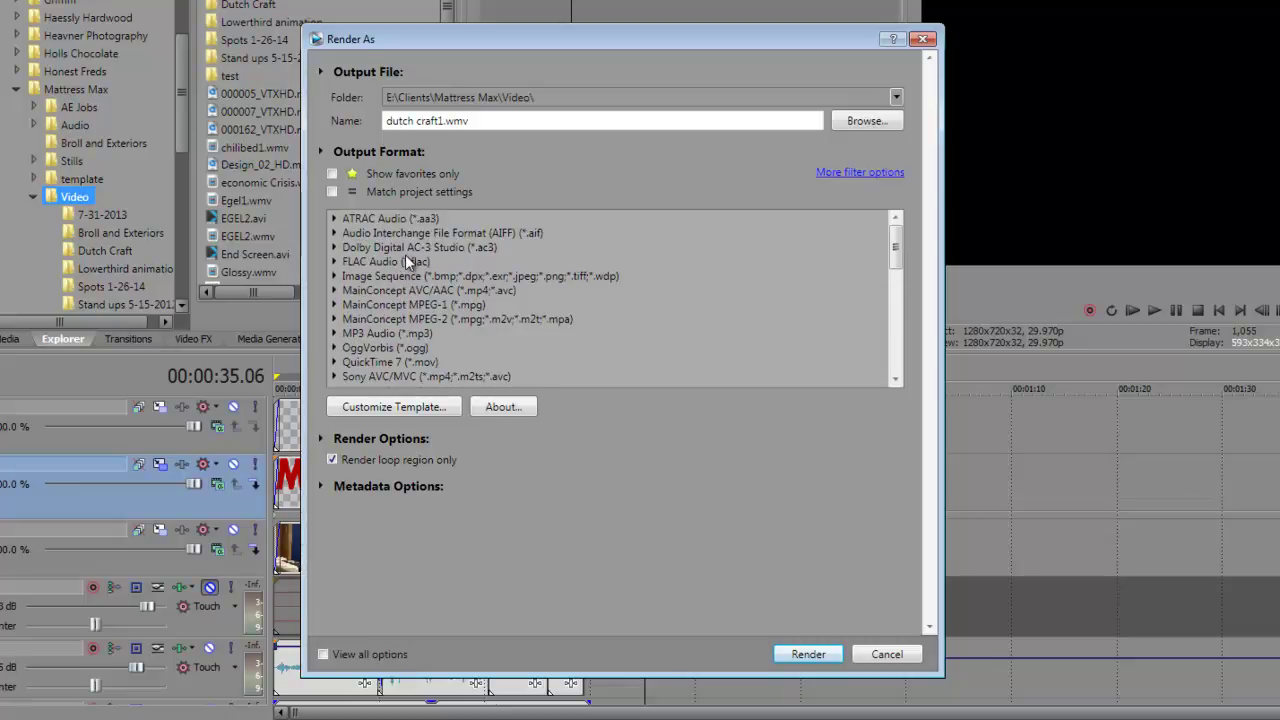
pyautogui.scroll(-3, 405, 254)
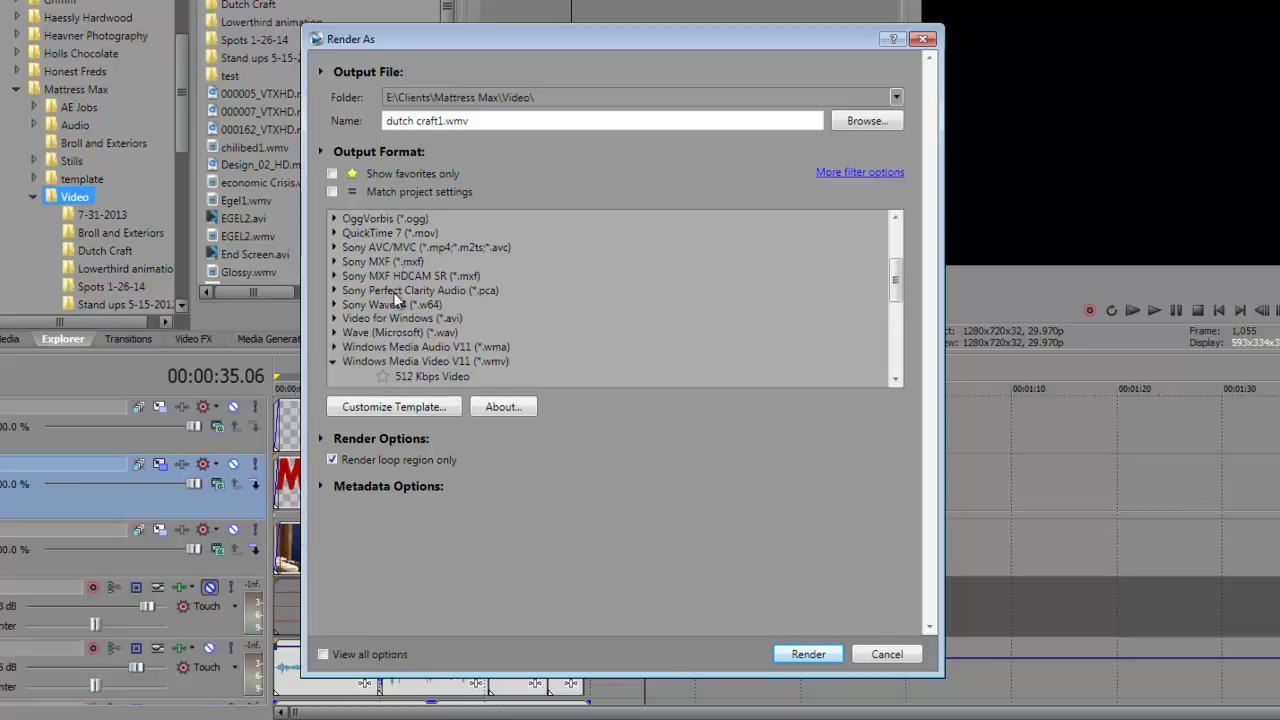
# - Choose the Windows Media Video V11 6 Mbps HD 720-30p Video template
pyautogui.click(383, 364)
pyautogui.scroll(-3, 540, 316)
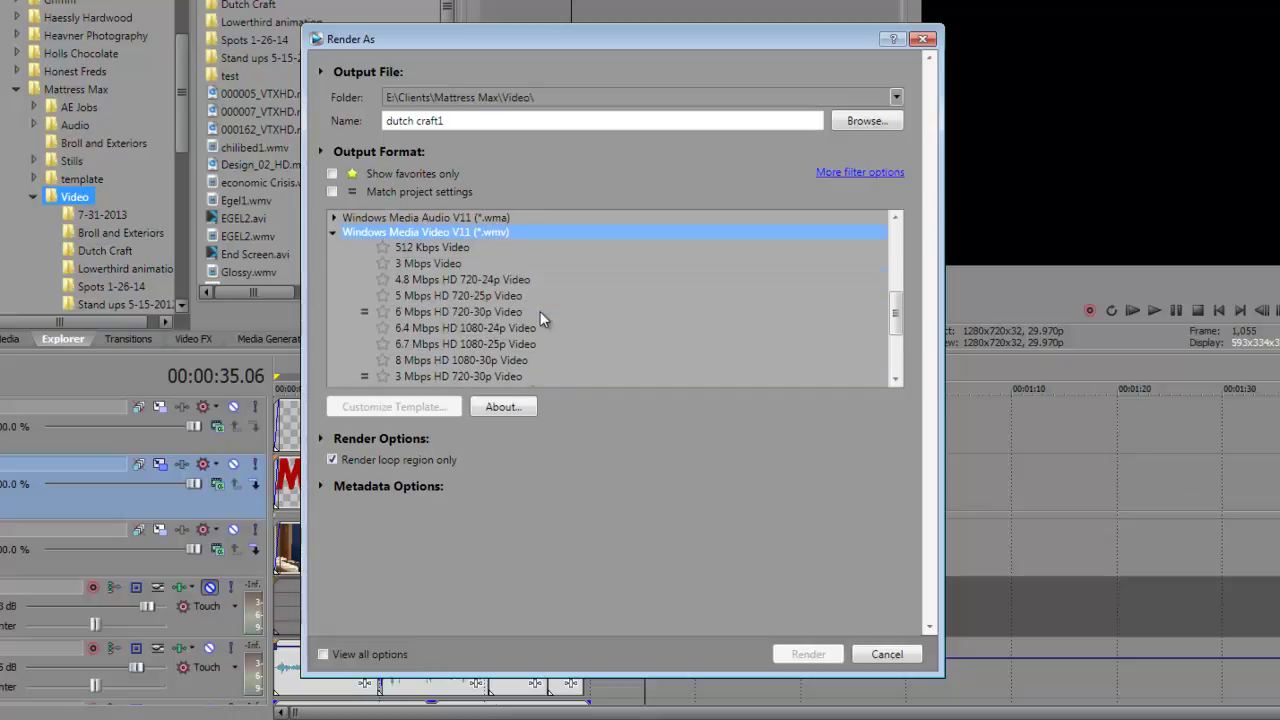
pyautogui.scroll(1, 542, 303)
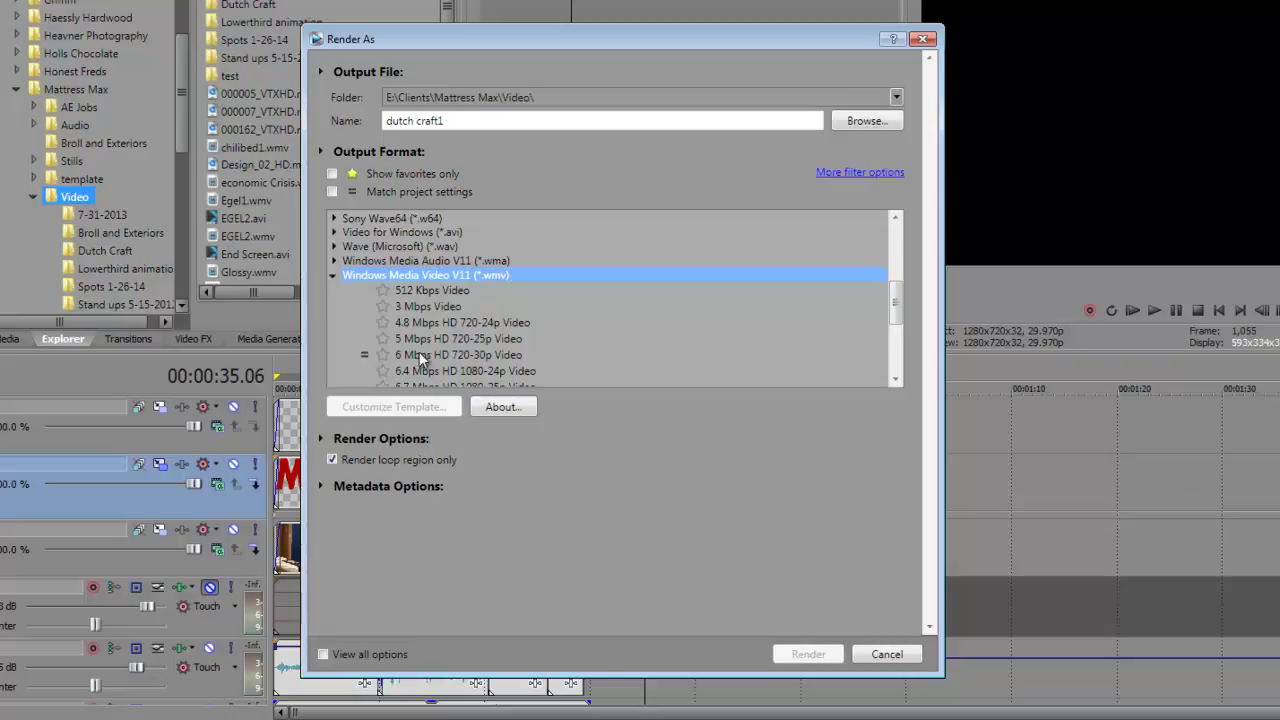
pyautogui.scroll(-2, 418, 351)
pyautogui.scroll(2, 418, 351)
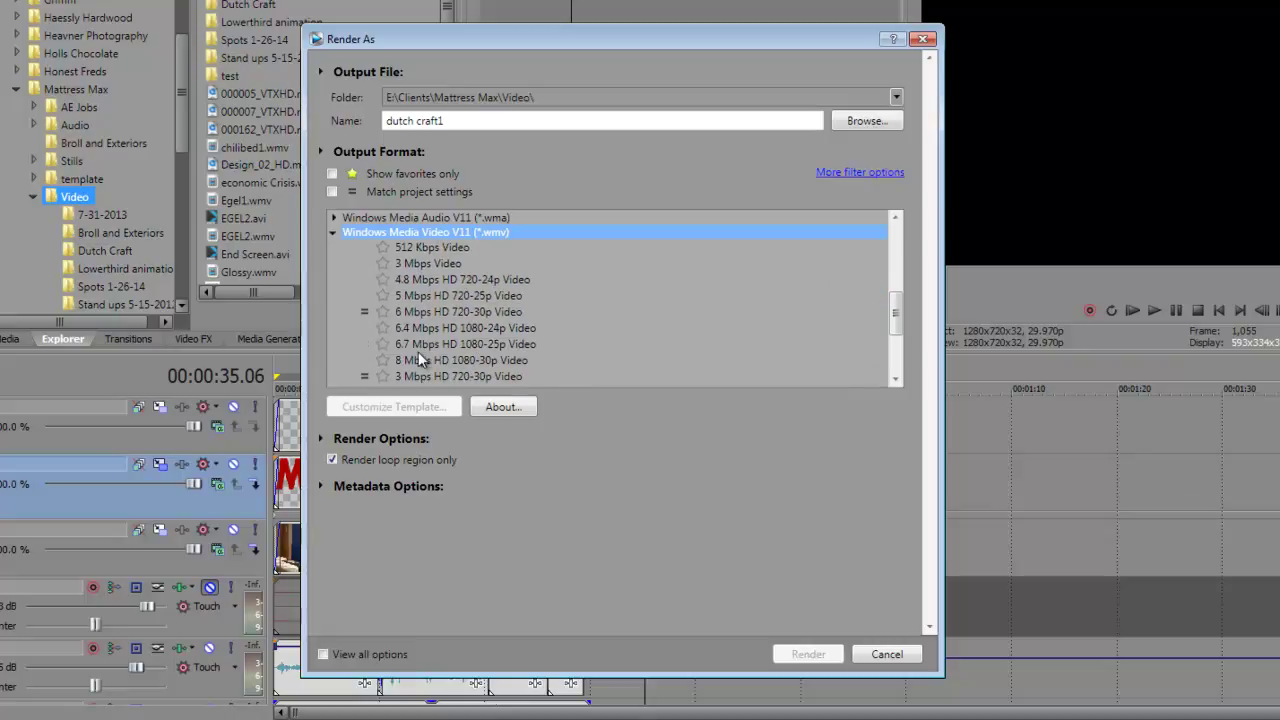
pyautogui.click(430, 356)
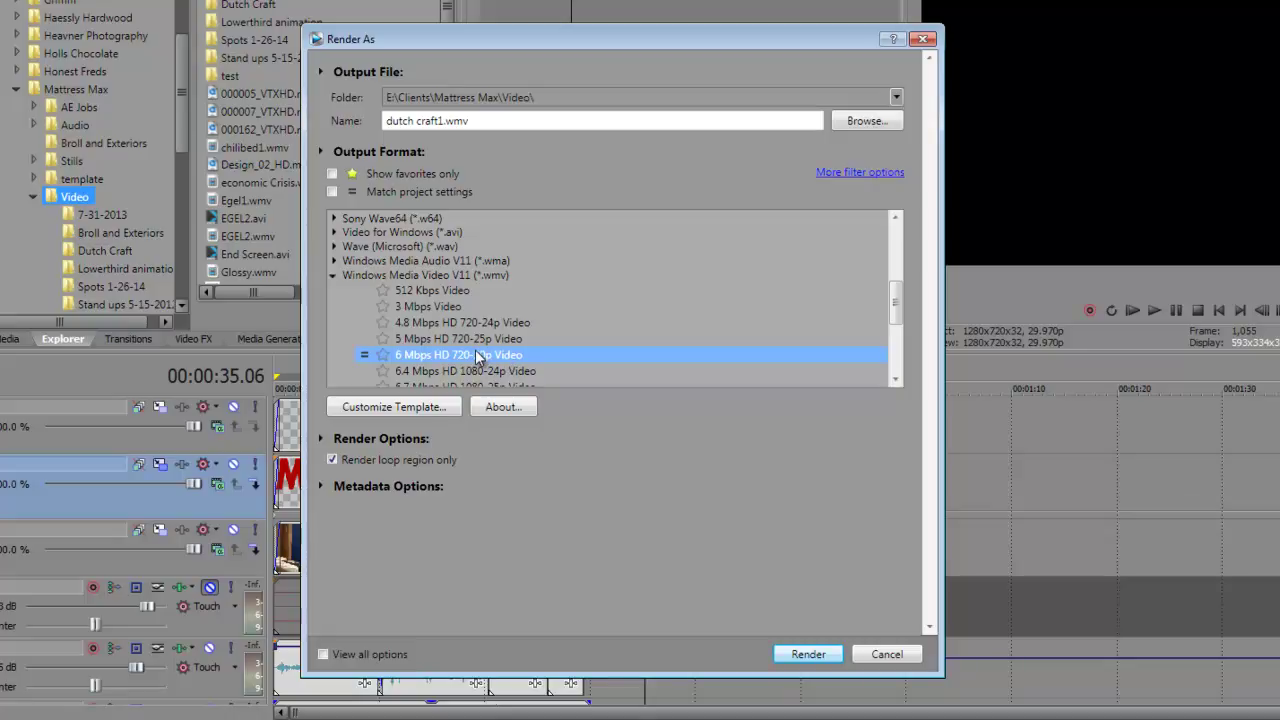
# - View the template's custom Video settings: 1280x720, 29.970 fps, smoothness 90
pyautogui.click(422, 407)
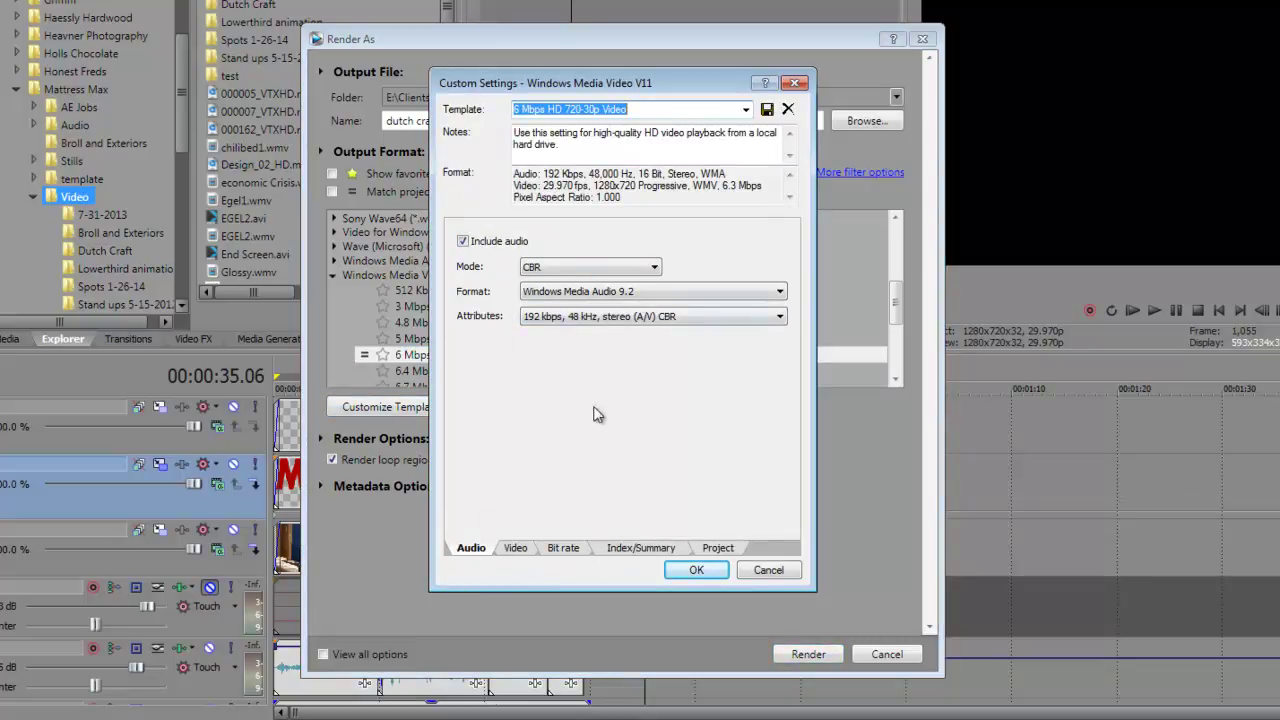
pyautogui.click(516, 549)
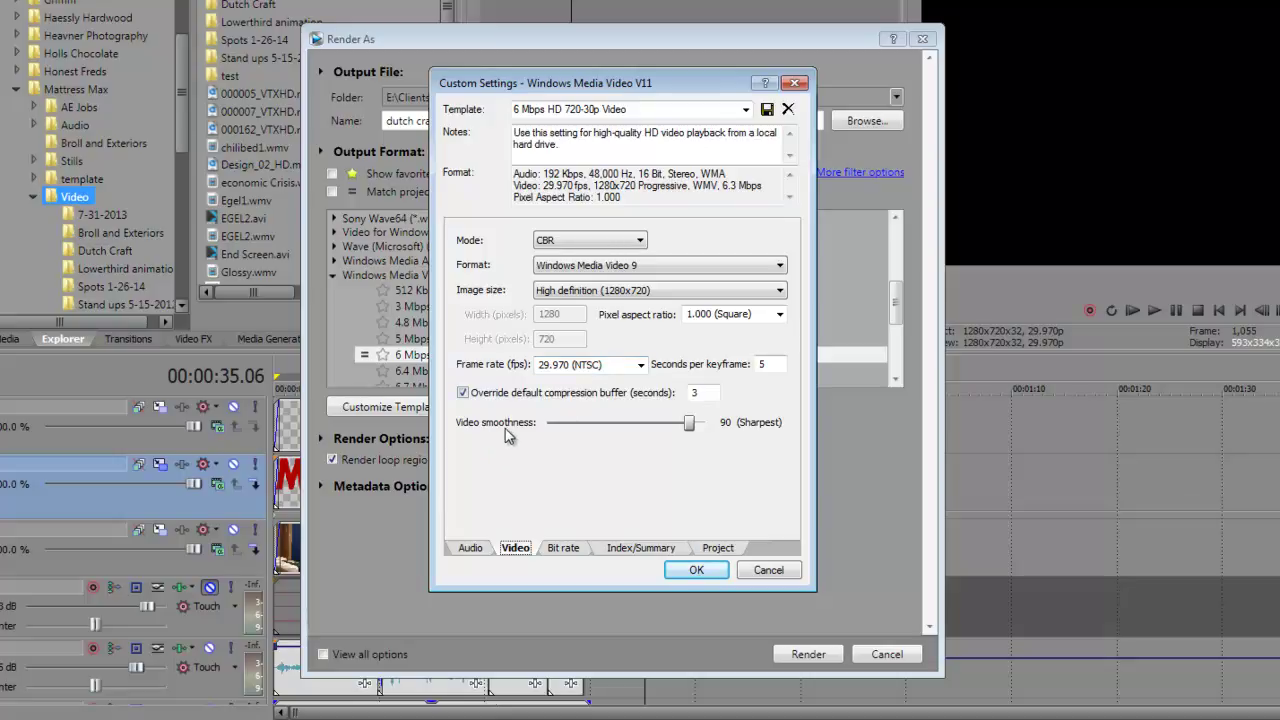
# - Review the Internet/LAN bit rate on the Bit rate tab, then view the Index/Summary settings
pyautogui.click(563, 549)
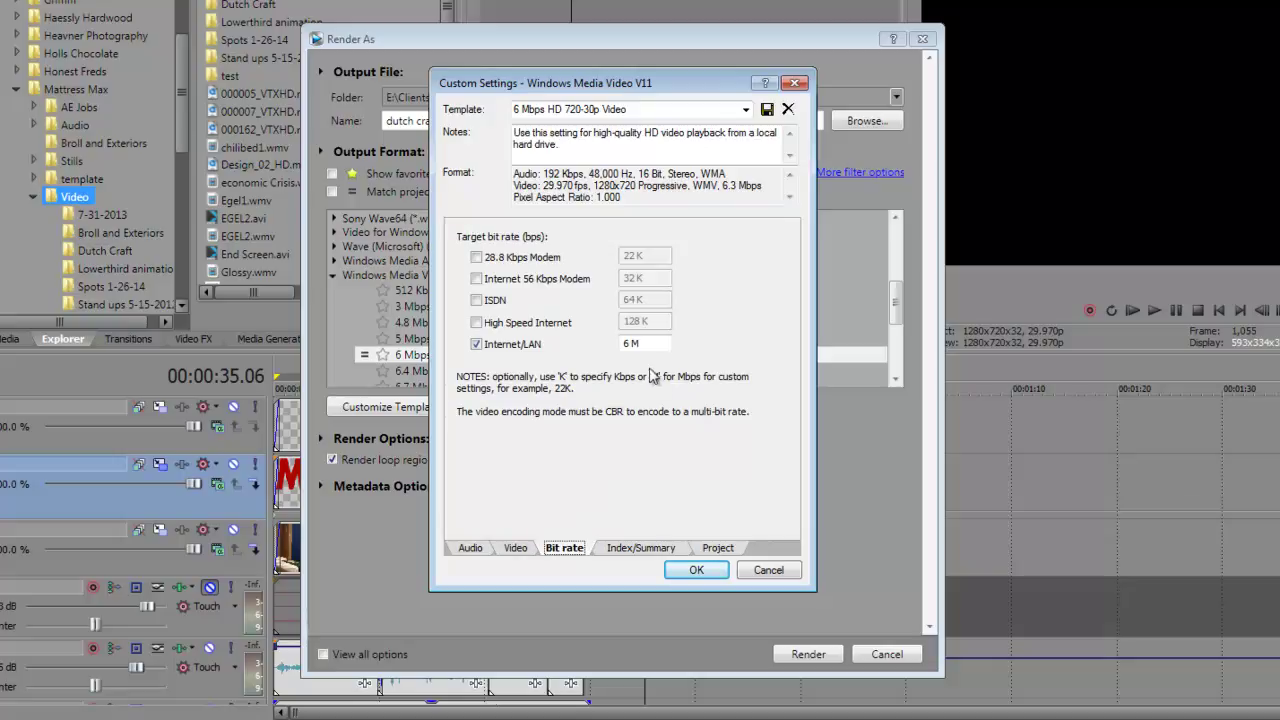
pyautogui.doubleClick(628, 343)
pyautogui.write('3')
pyautogui.click(645, 550)
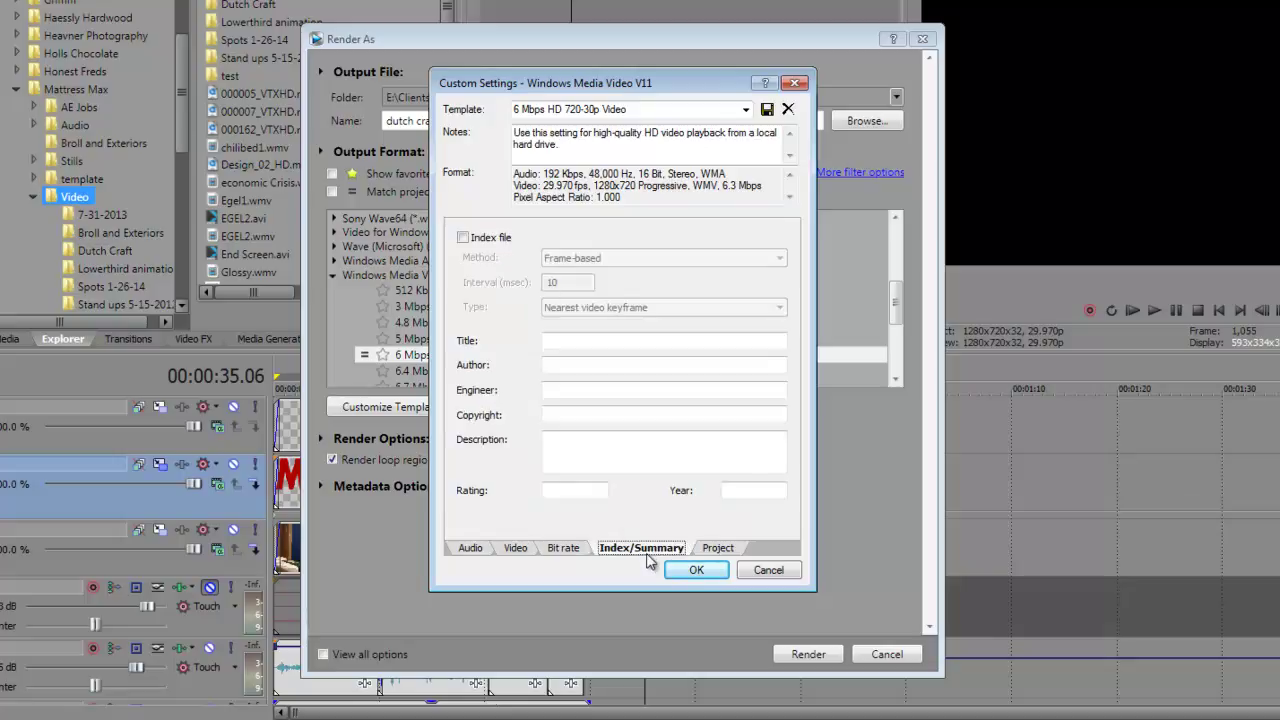
# - Set video rendering quality to Best, keeping stereoscopic 3D mode at project settings
pyautogui.click(716, 548)
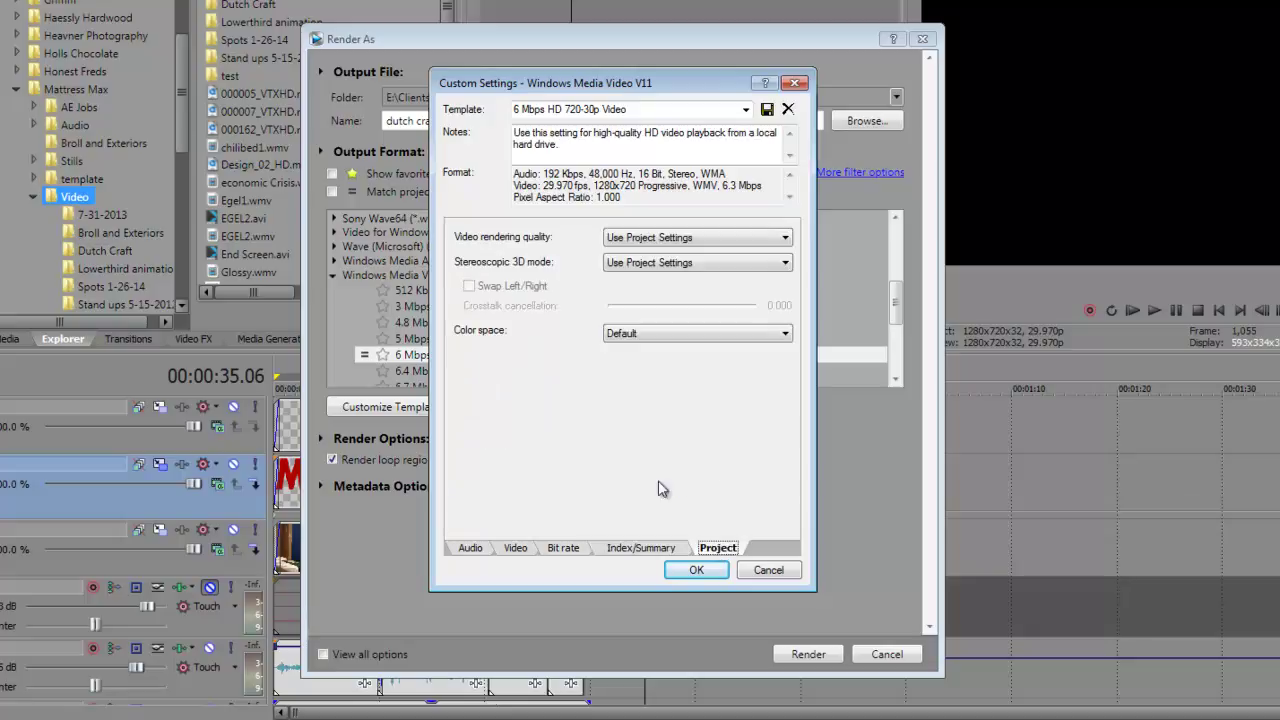
pyautogui.click(694, 237)
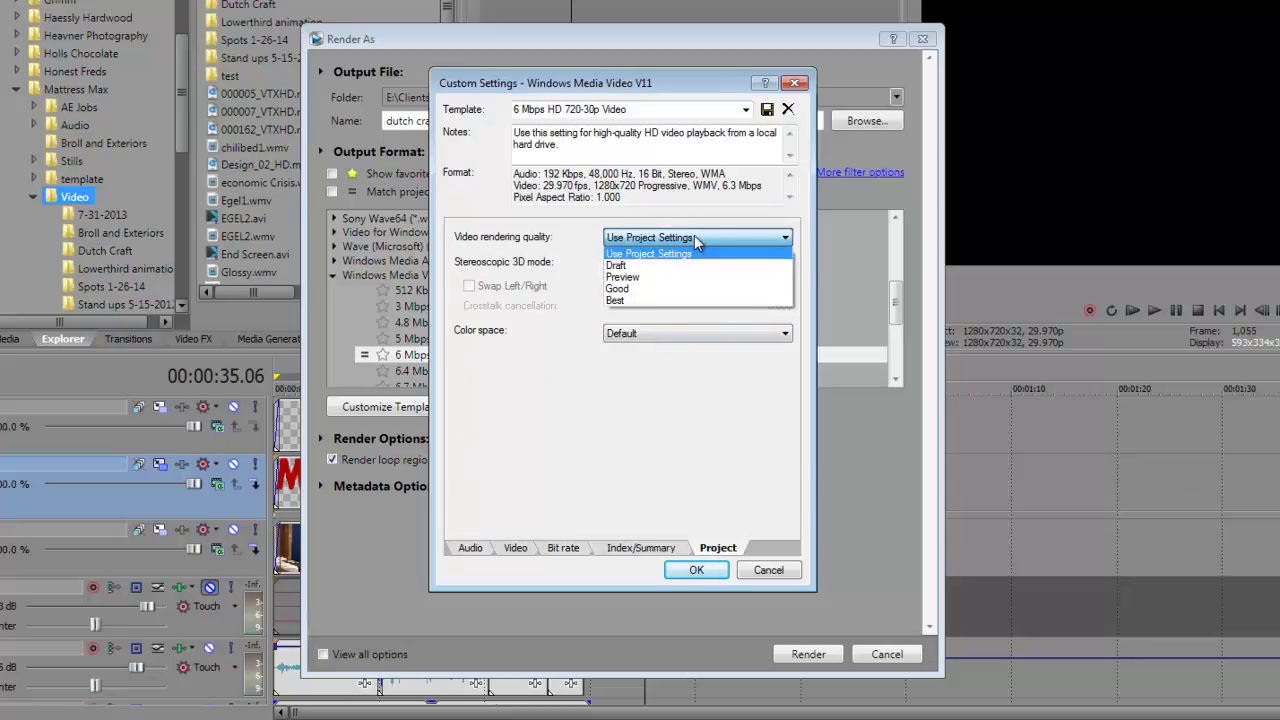
pyautogui.click(688, 301)
pyautogui.click(690, 262)
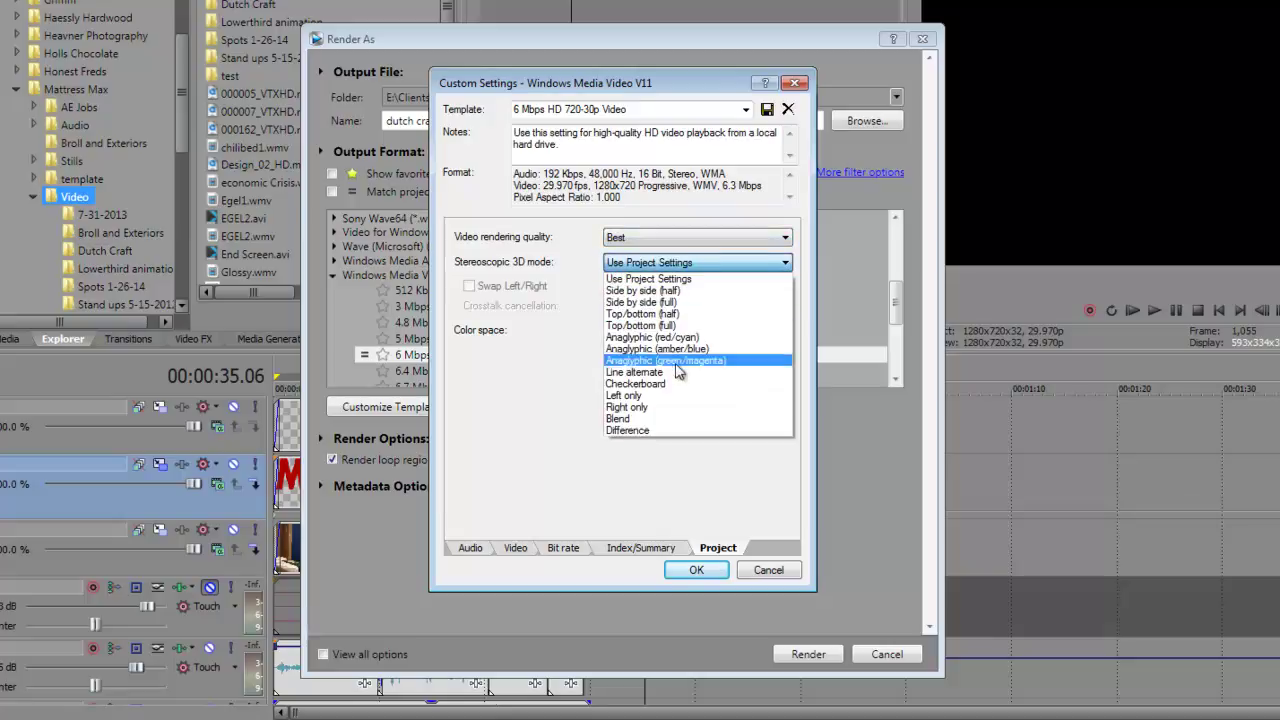
pyautogui.click(566, 276)
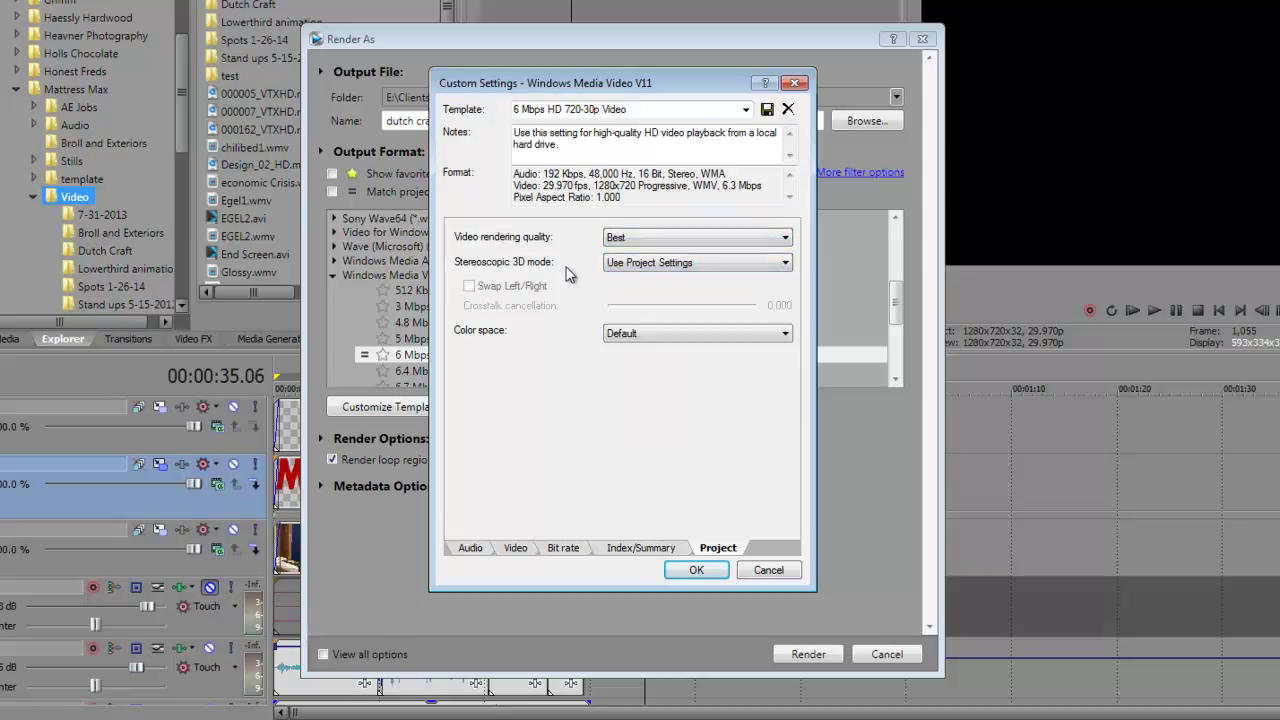
pyautogui.click(639, 236)
pyautogui.click(639, 236)
# - Prefix the template name with MOVID to read 'MOVID 6 Mbps HD 720-30p Video'
pyautogui.doubleClick(515, 109)
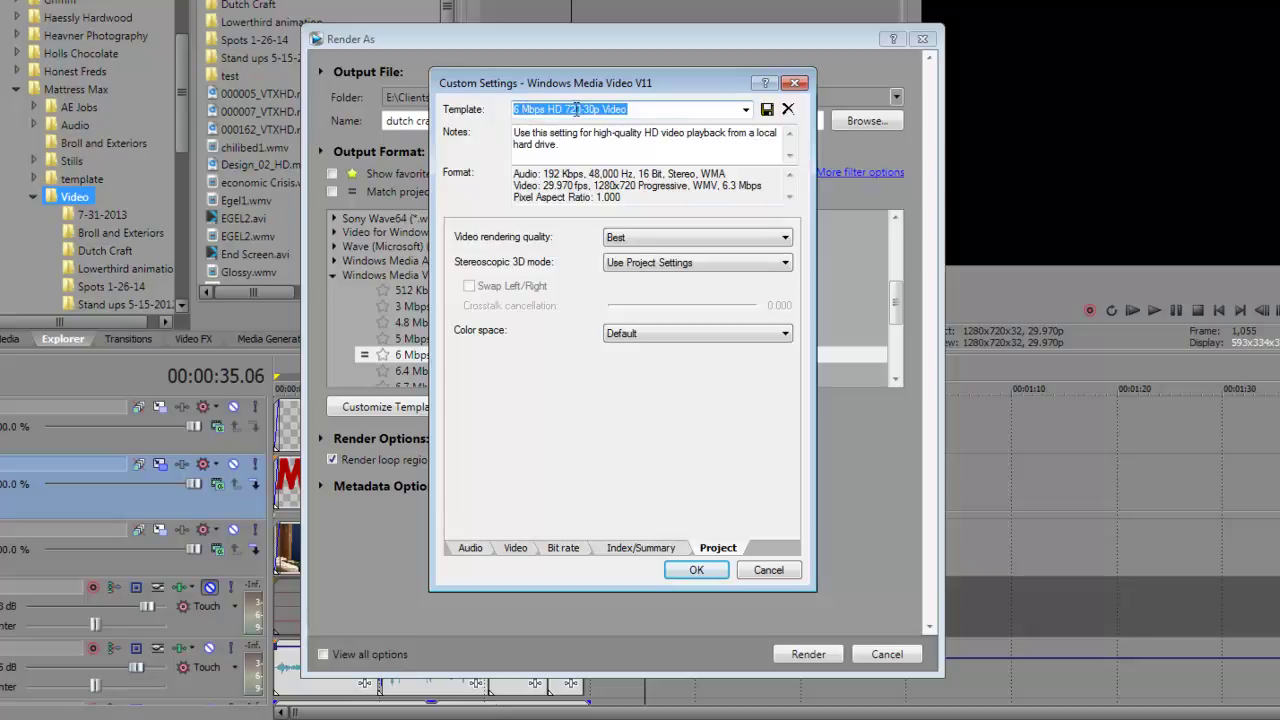
pyautogui.click(515, 109)
pyautogui.doubleClick(672, 109)
pyautogui.write('MOVID')
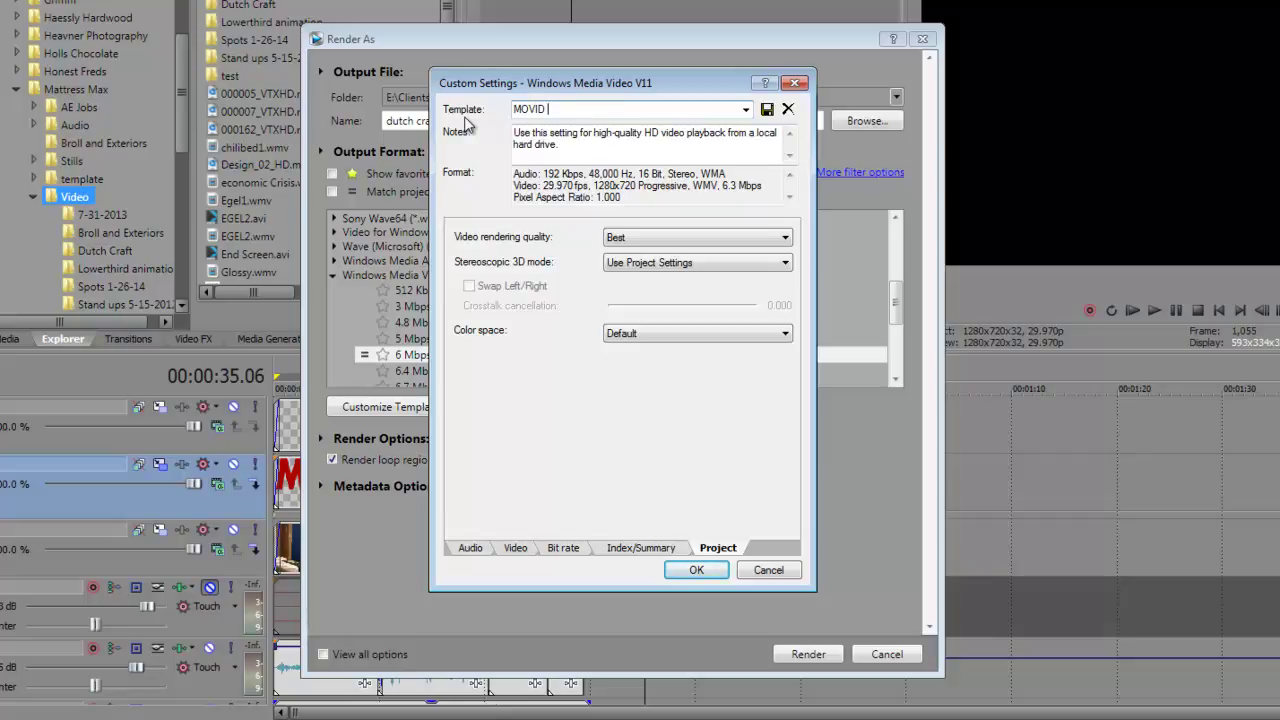
pyautogui.hotkey('ctrl', 'z')
pyautogui.click(530, 107)
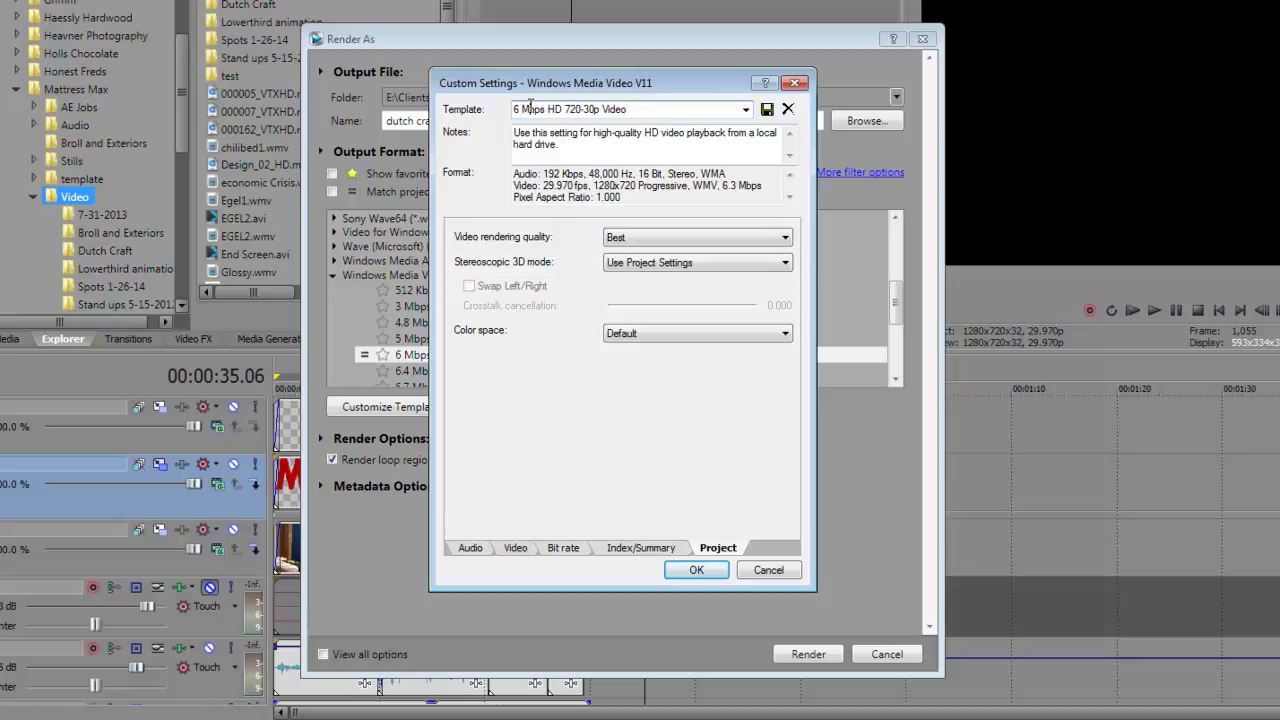
pyautogui.write('MNDVID')
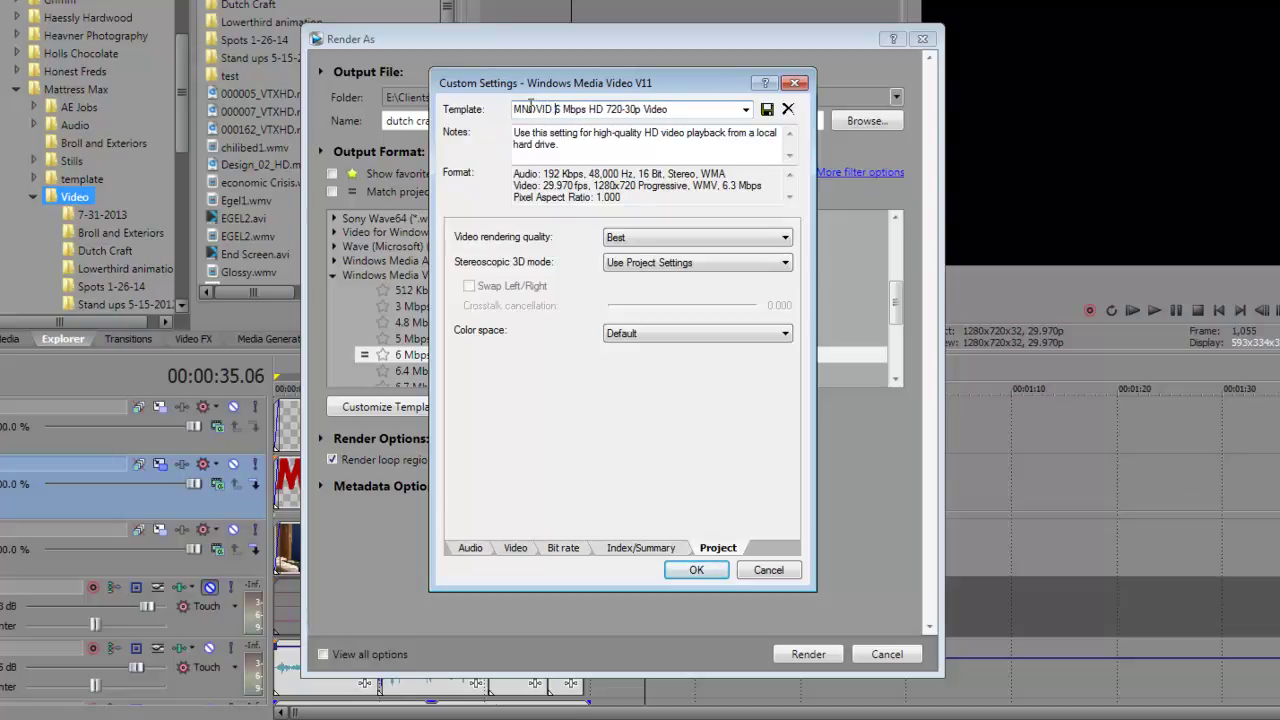
pyautogui.press('BackSpace')
pyautogui.press('BackSpace')
pyautogui.press('BackSpace')
pyautogui.press('BackSpace')
pyautogui.write('OVID')
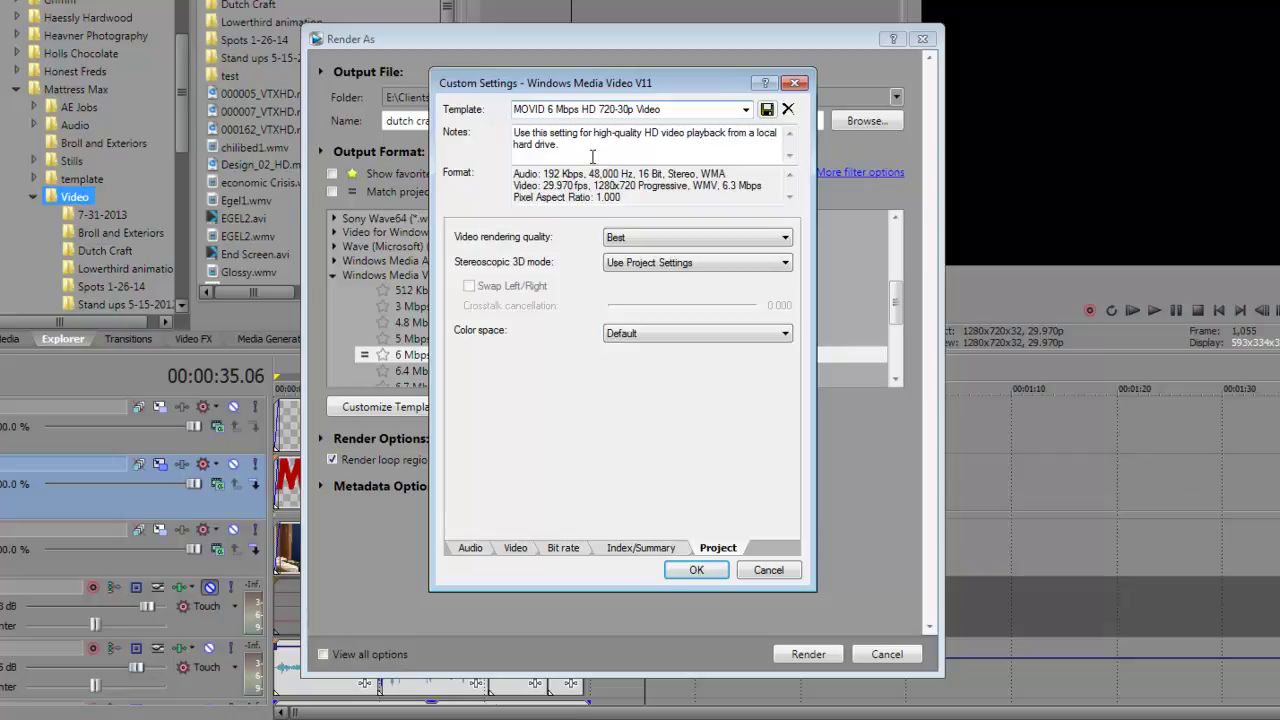
# - Close custom settings and select the MOVID 6 Mbps HD 720-30p Video template
pyautogui.click(768, 569)
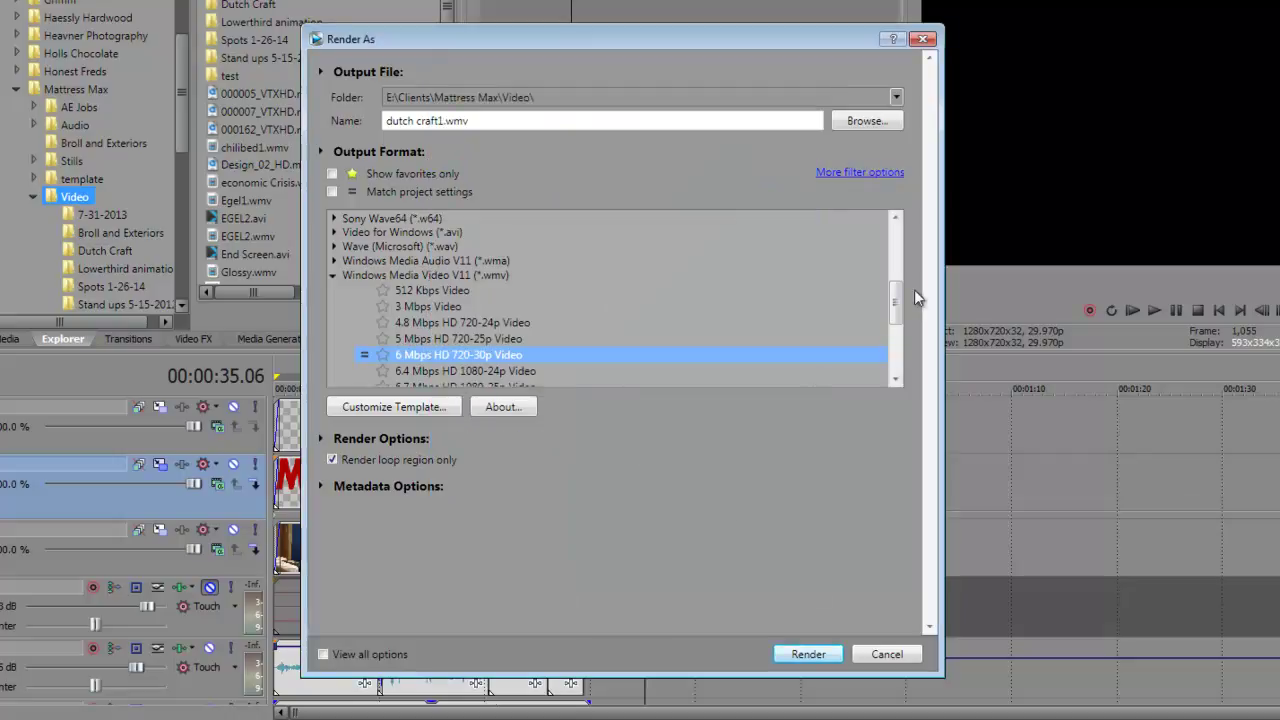
pyautogui.moveTo(895, 304); pyautogui.dragTo(894, 344)
pyautogui.click(532, 372)
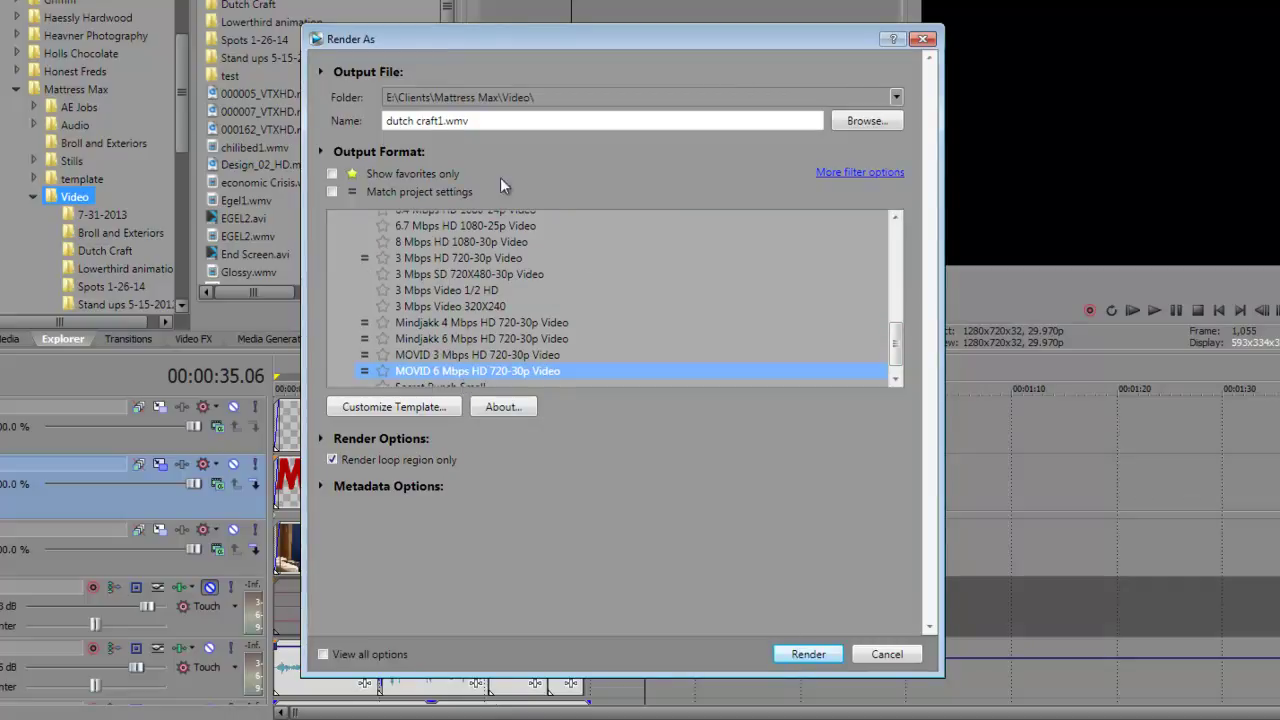
# - Keep the Video folder as the output location and name the file MMdutchcraft1a.wmv
pyautogui.click(859, 122)
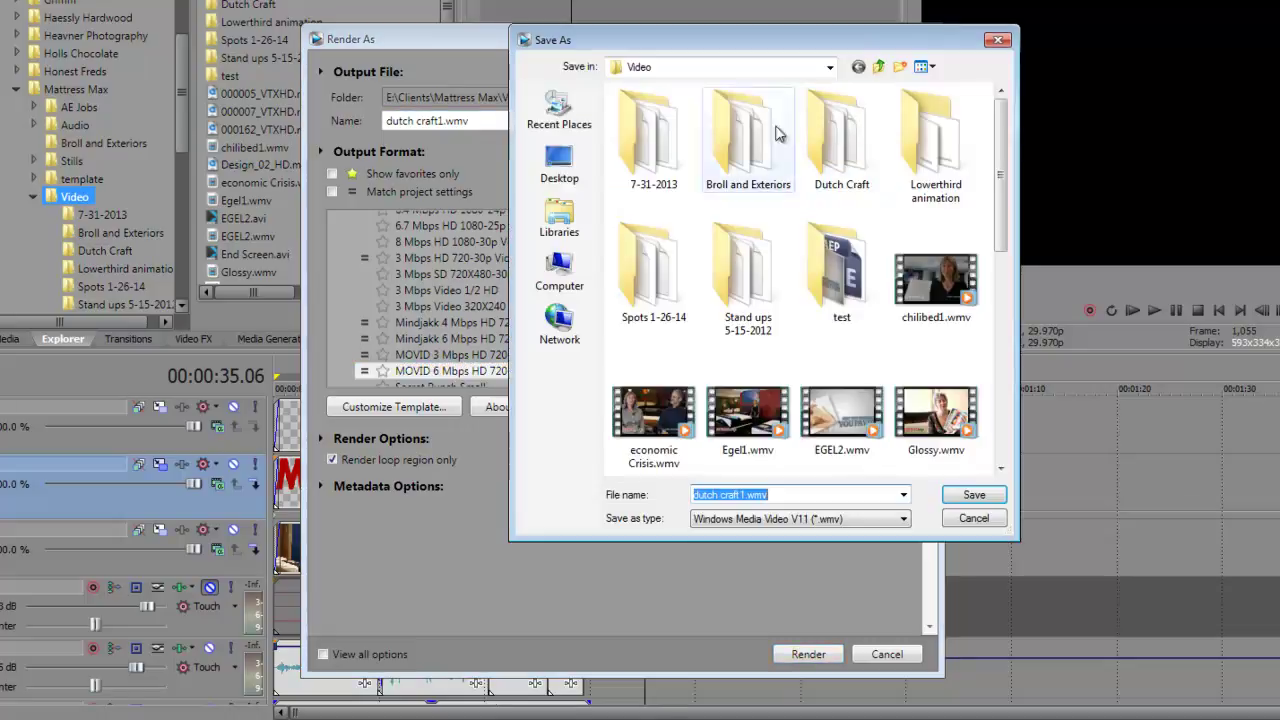
pyautogui.click(980, 496)
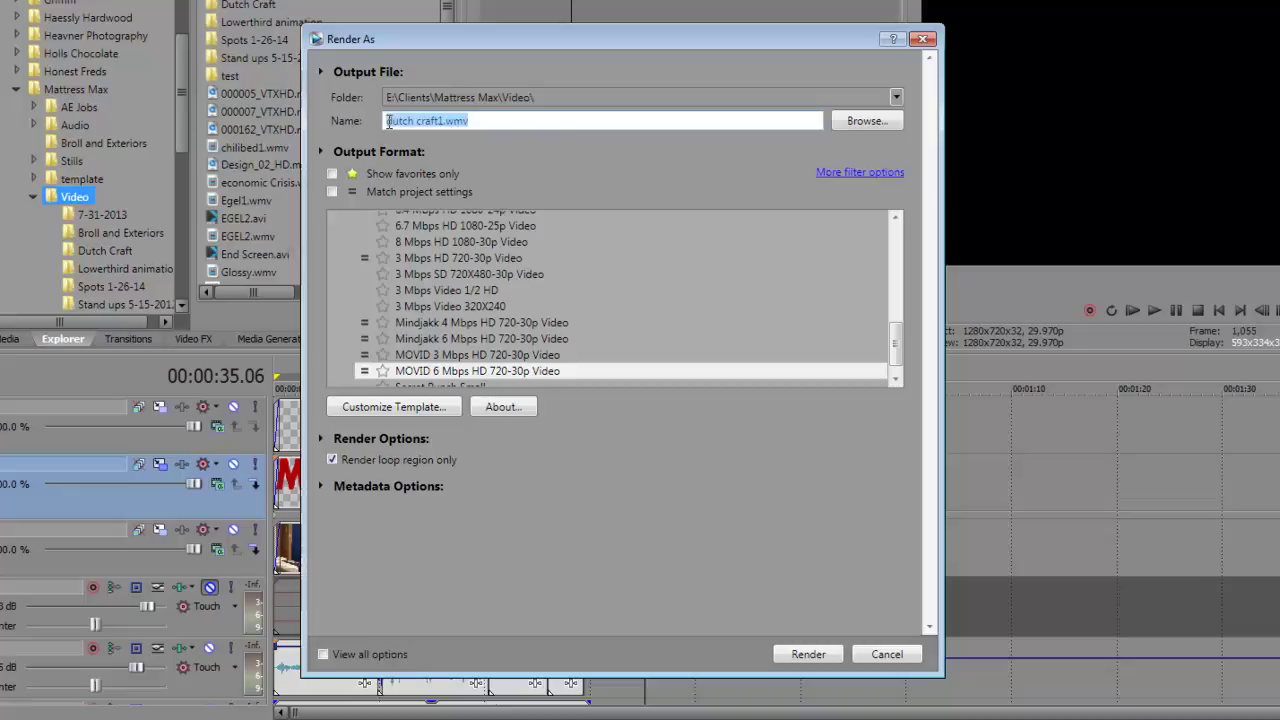
pyautogui.write('MM')
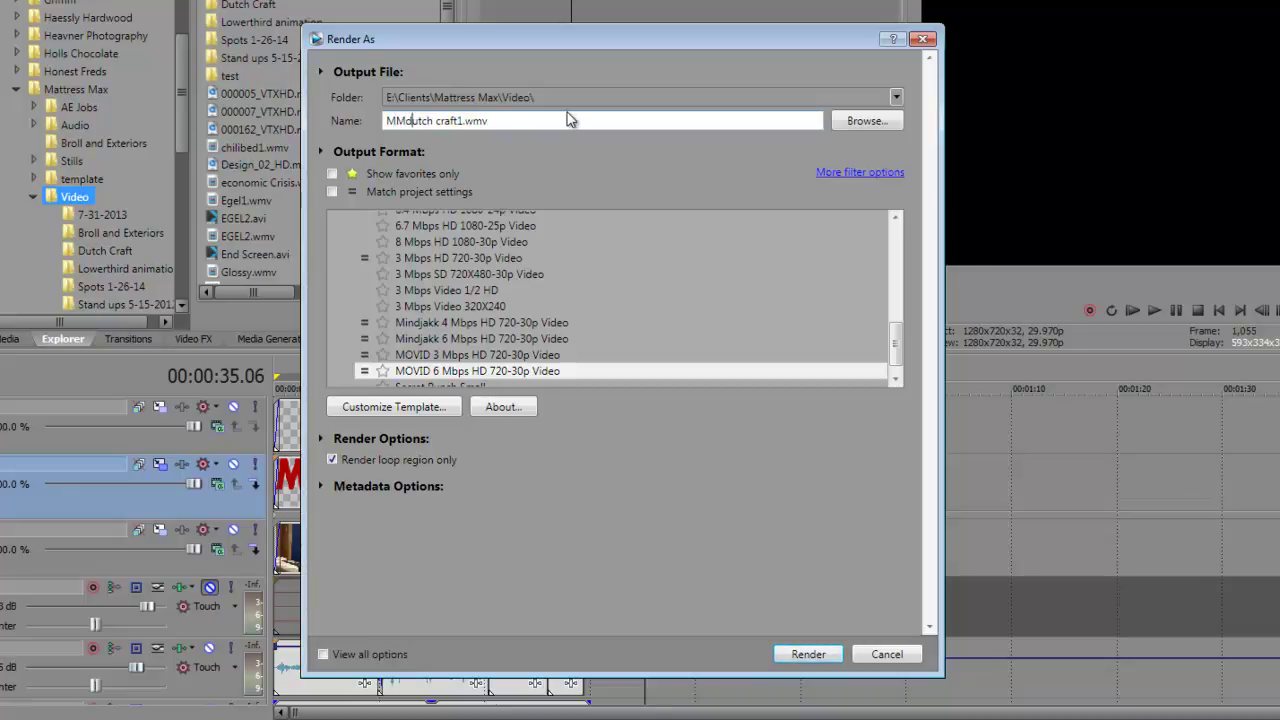
pyautogui.press('Delete')
# - Start rendering MMdutchcraft1a.wmv, then cancel the render in progress
pyautogui.click(800, 657)
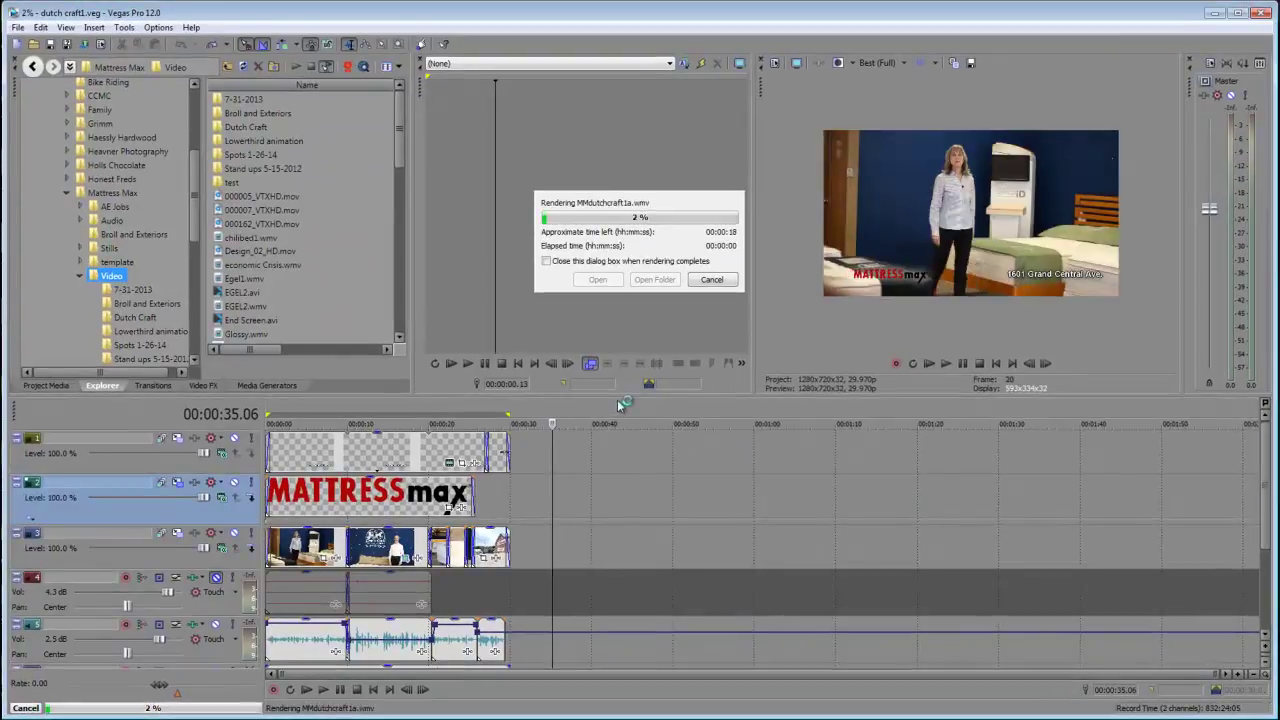
pyautogui.click(707, 285)
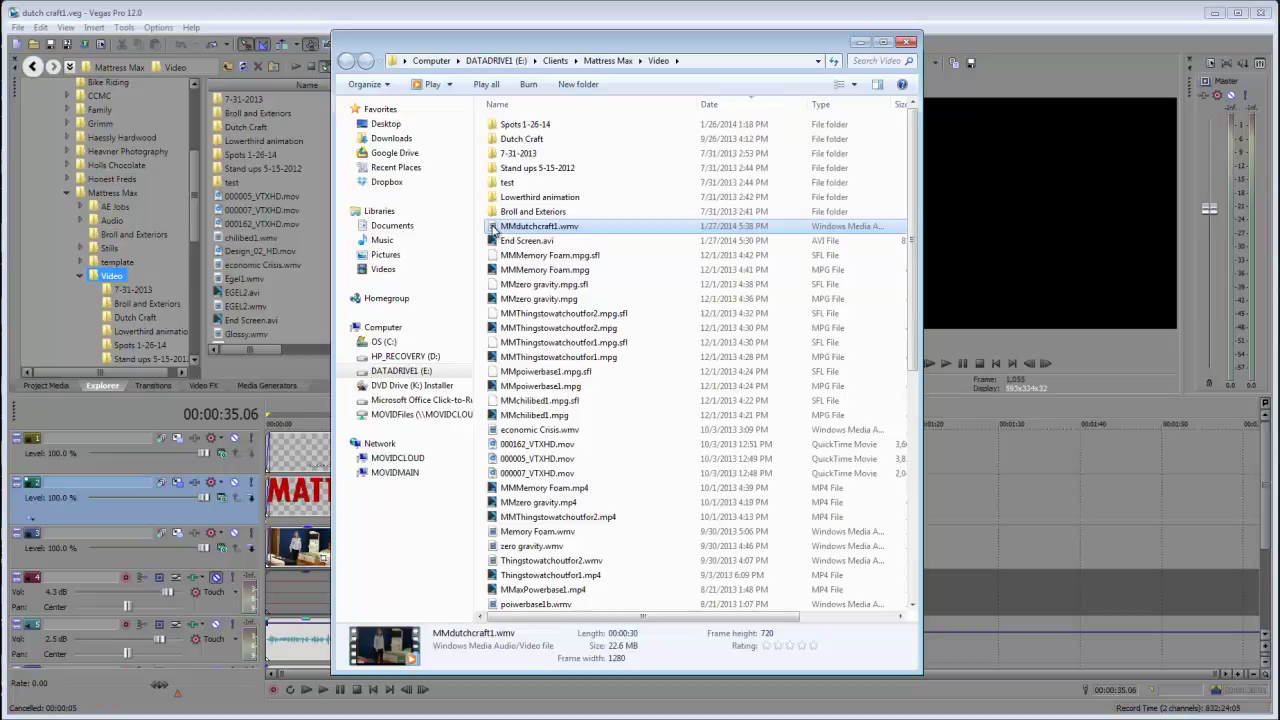
# - Play MMdutchcraft1.wmv muted in Windows Media Player, then close the player
pyautogui.doubleClick(497, 227)
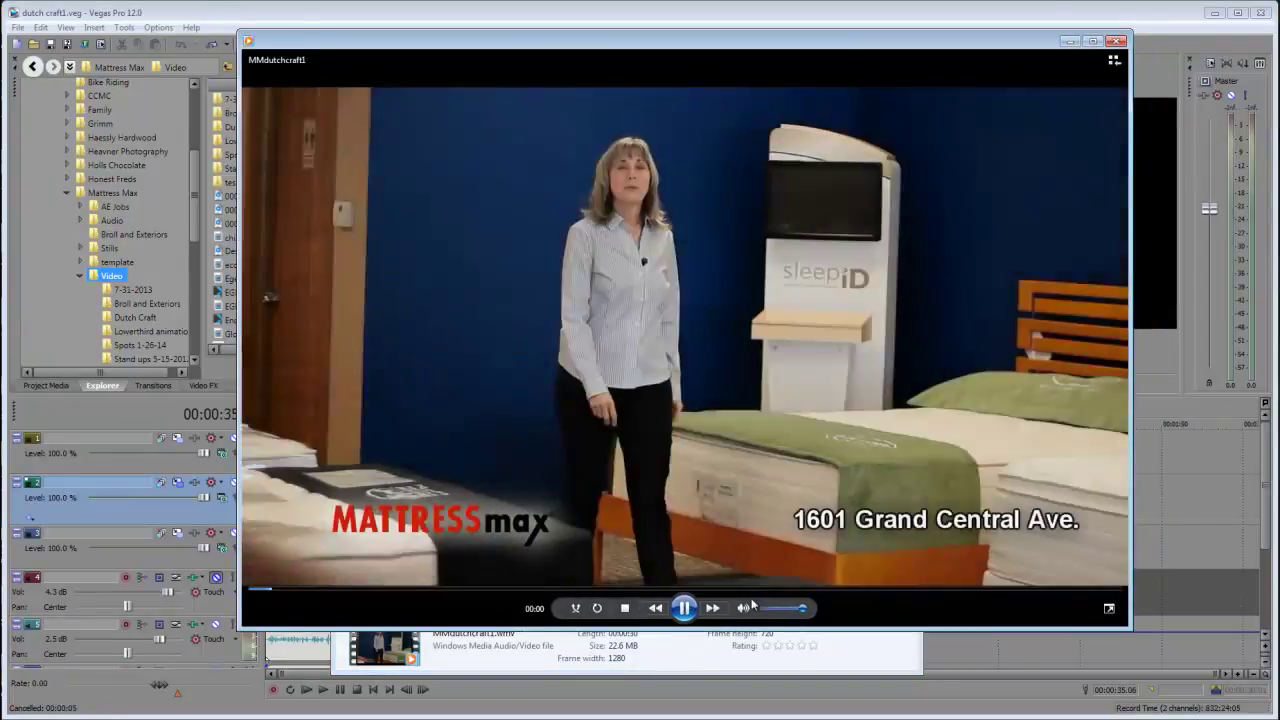
pyautogui.click(752, 604)
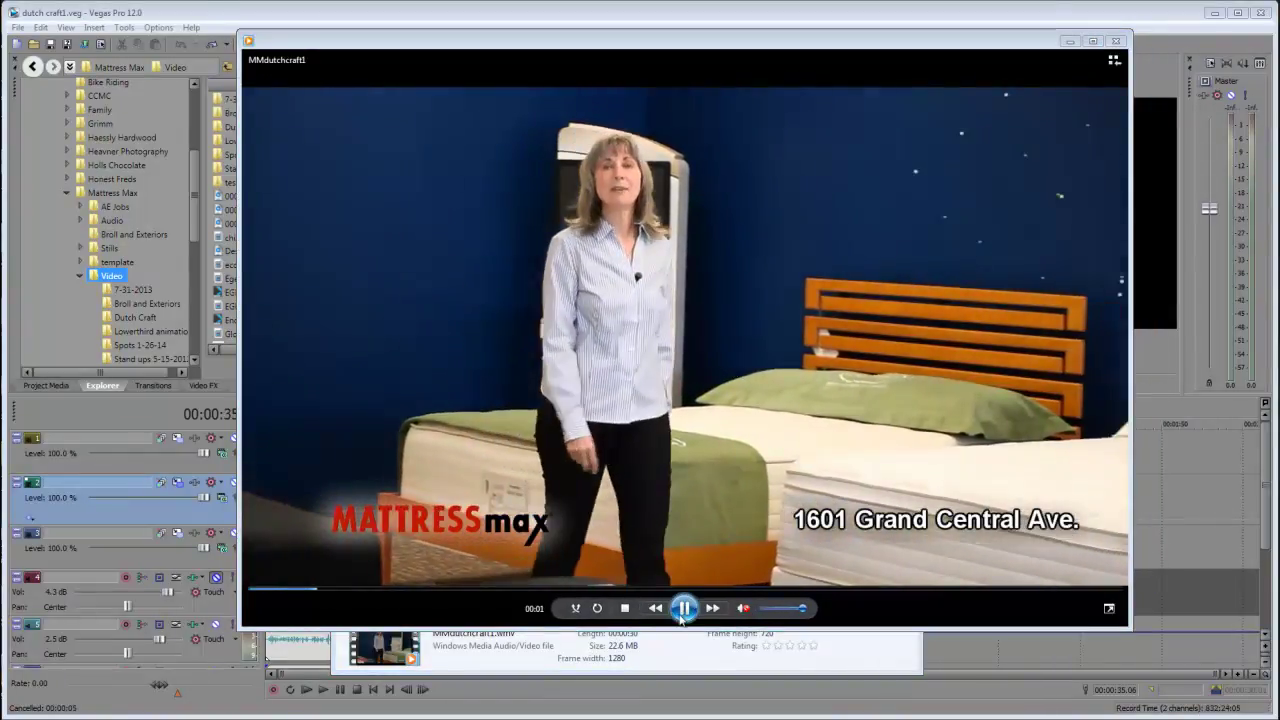
pyautogui.click(1116, 41)
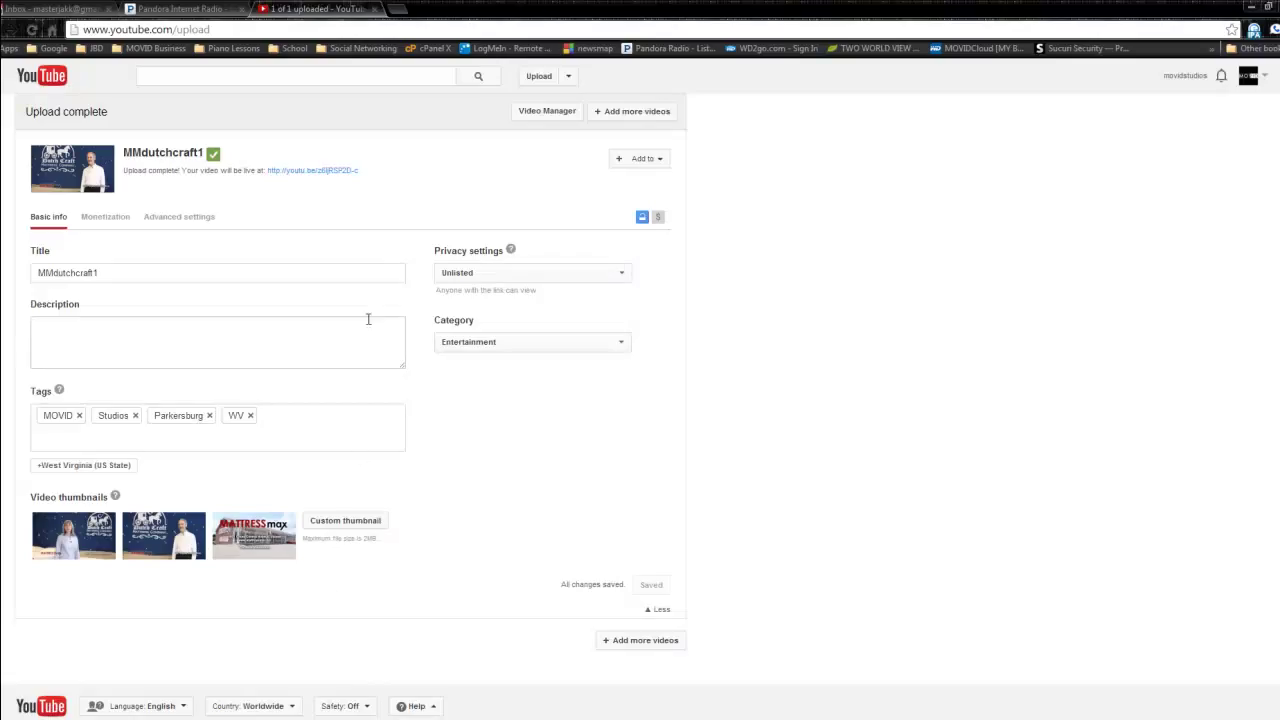
# - Open the MMdutchcraft1 watch page from its youtu.be link and mute the playing video
pyautogui.click(314, 172)
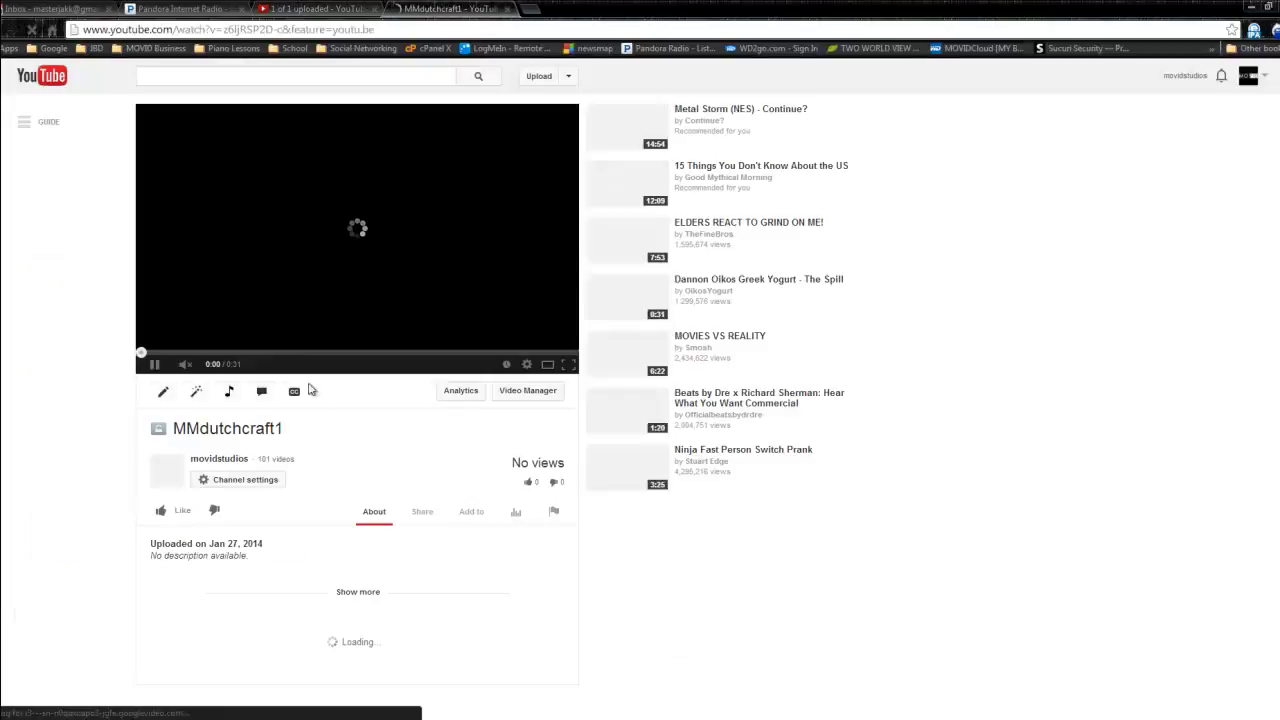
pyautogui.click(184, 366)
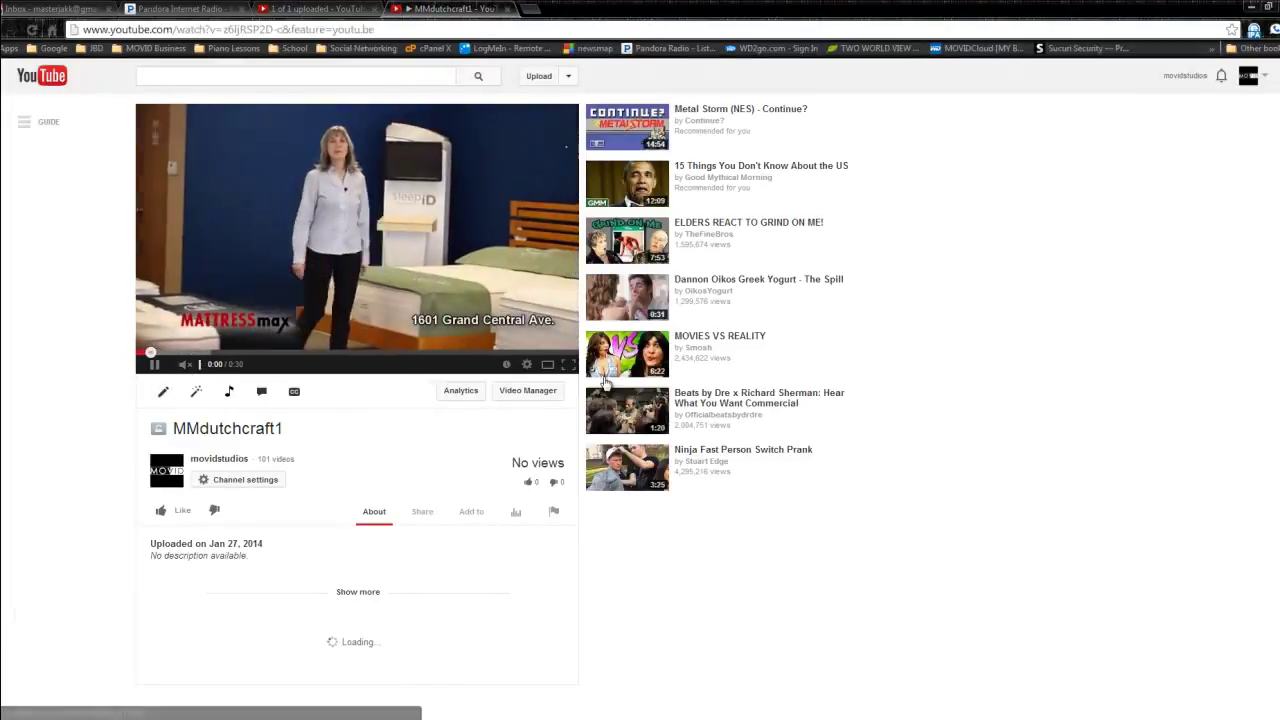